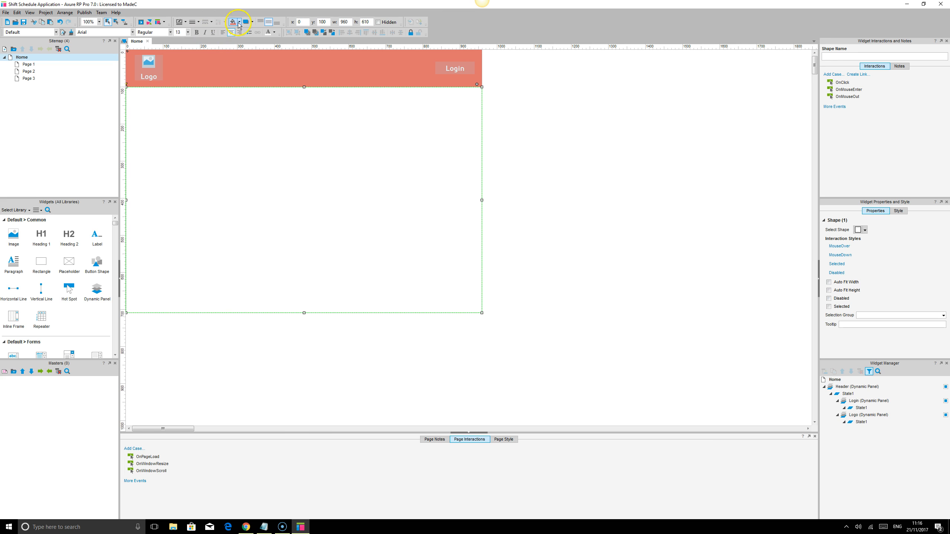
# - Fill the large body rectangle below the header with light grey
pyautogui.click(236, 76)
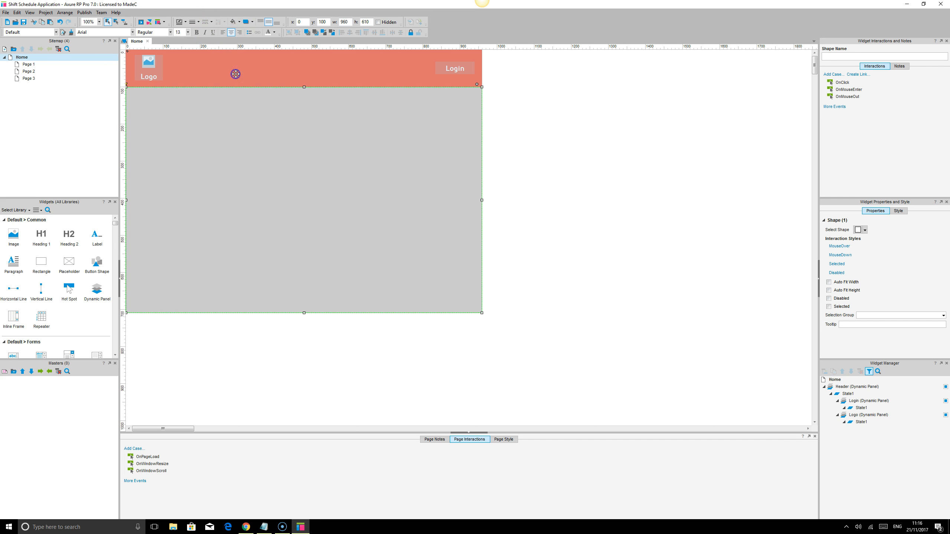
pyautogui.click(239, 23)
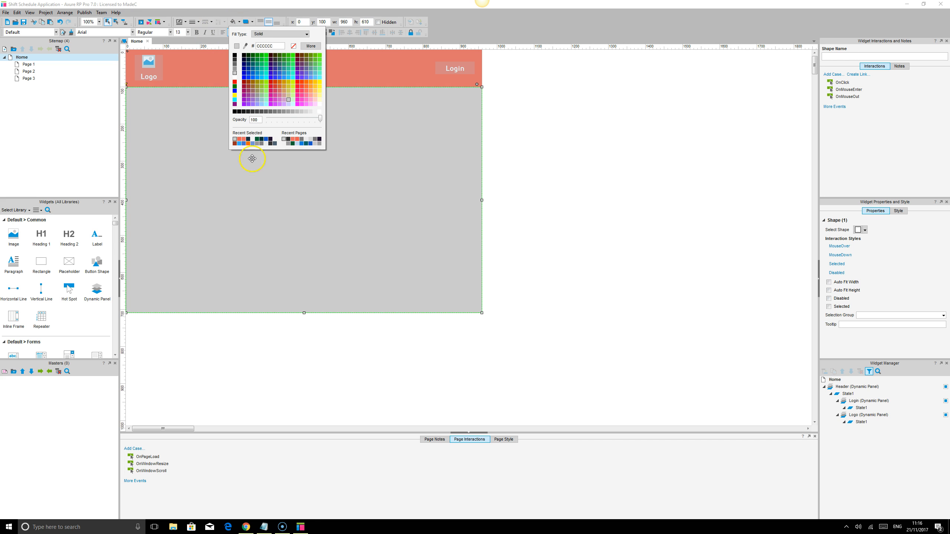
pyautogui.click(252, 140)
pyautogui.click(569, 205)
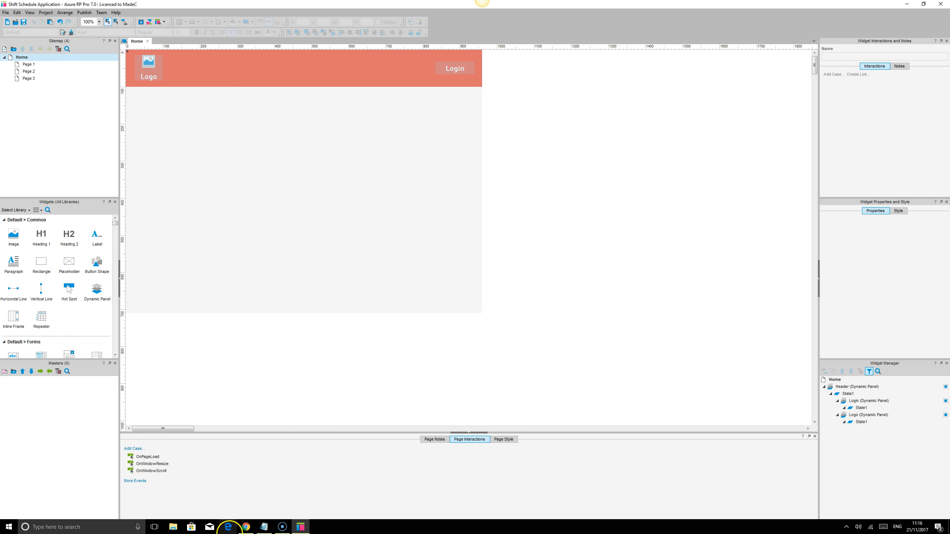
# - Check the reference page in Chrome and add a 960 by 160 footer rectangle at x 0, y 710, directly below the body
pyautogui.click(248, 531)
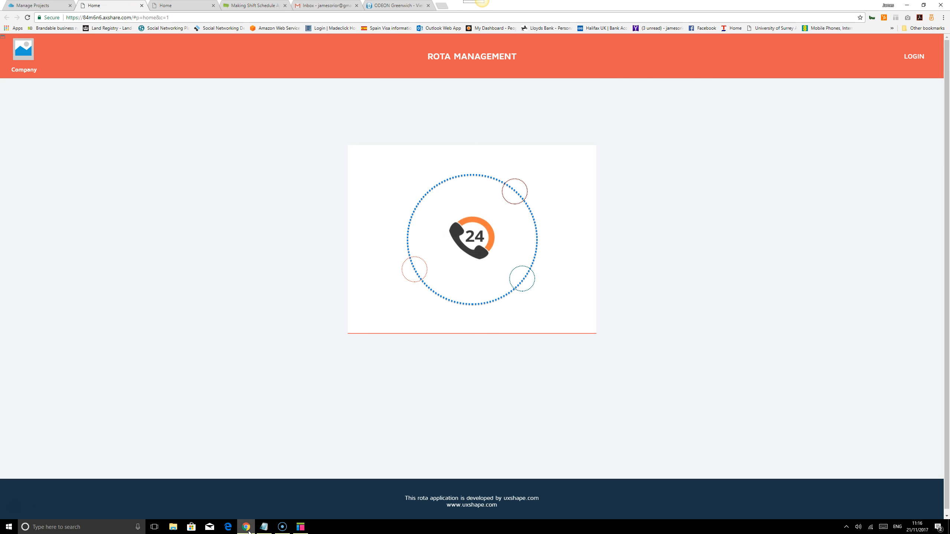
pyautogui.click(248, 532)
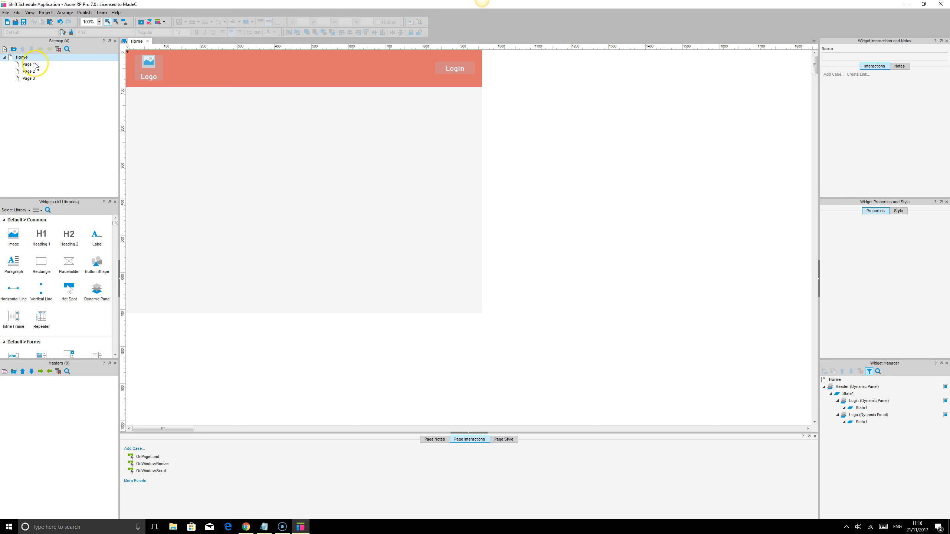
pyautogui.moveTo(42, 264); pyautogui.dragTo(129, 318)
pyautogui.moveTo(200, 350); pyautogui.dragTo(482, 372)
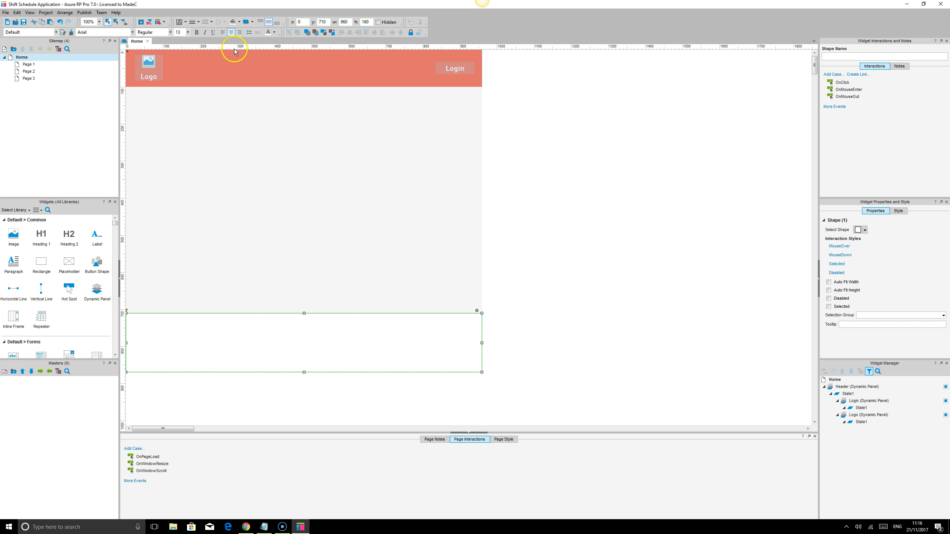
# - Fill the footer rectangle with dark navy blue and remove its border line
pyautogui.click(239, 23)
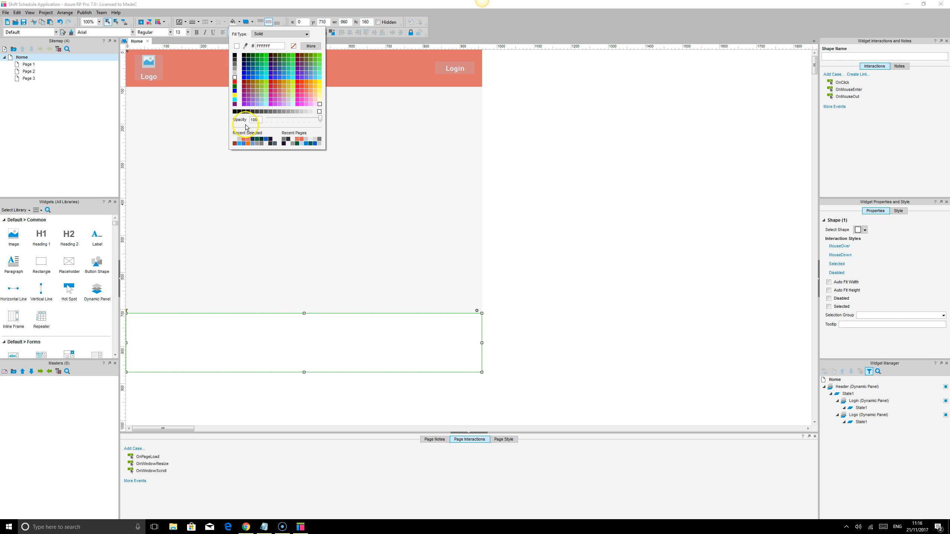
pyautogui.click(253, 141)
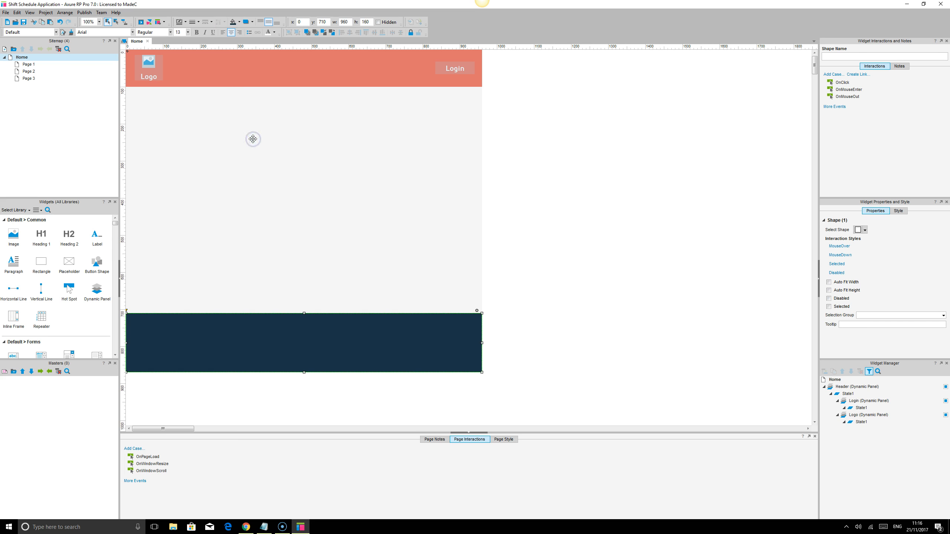
pyautogui.click(199, 23)
pyautogui.click(197, 35)
# - Copy the two-line footer credit from the reference page in Chrome into the navy footer rectangle in Axure
pyautogui.click(246, 526)
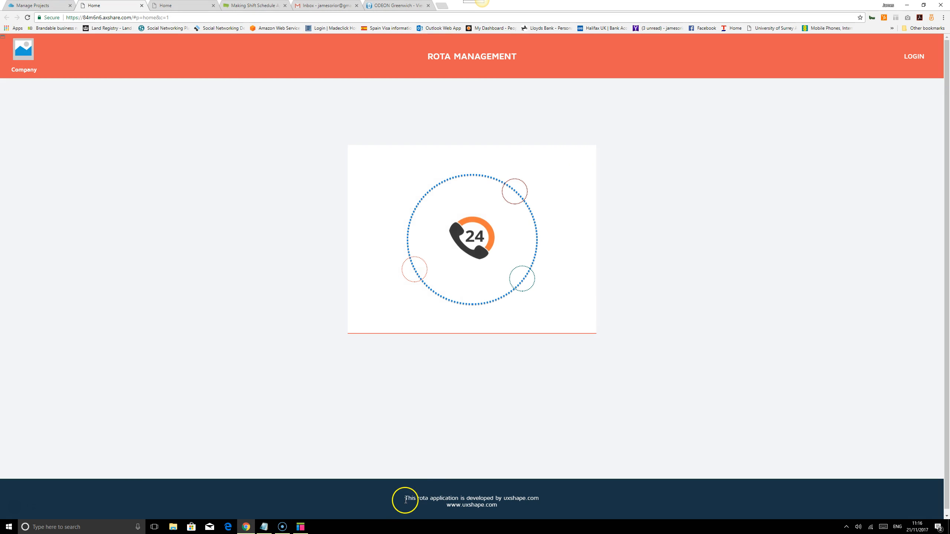
pyautogui.moveTo(405, 497); pyautogui.dragTo(505, 507)
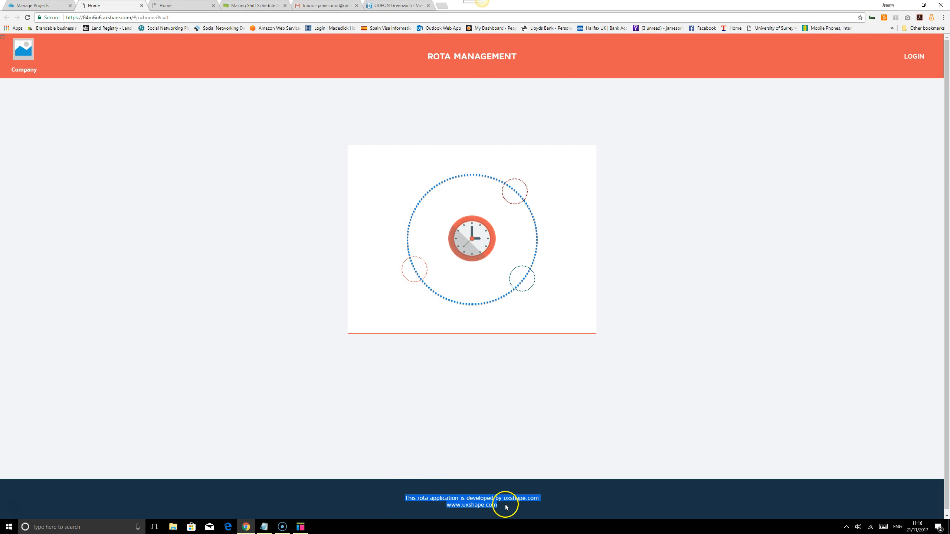
pyautogui.click(264, 527)
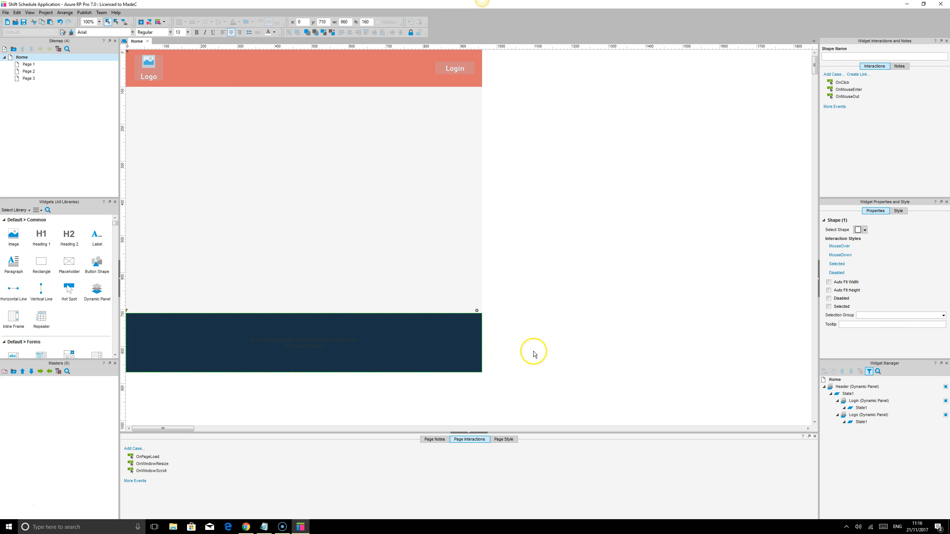
# - Format the footer text in white, Maven Pro, size 16
pyautogui.click(331, 329)
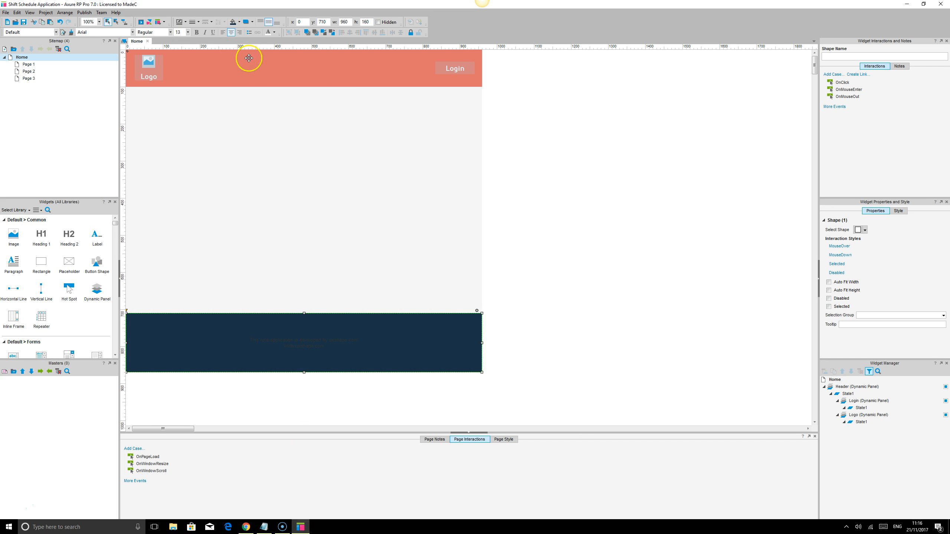
pyautogui.click(267, 32)
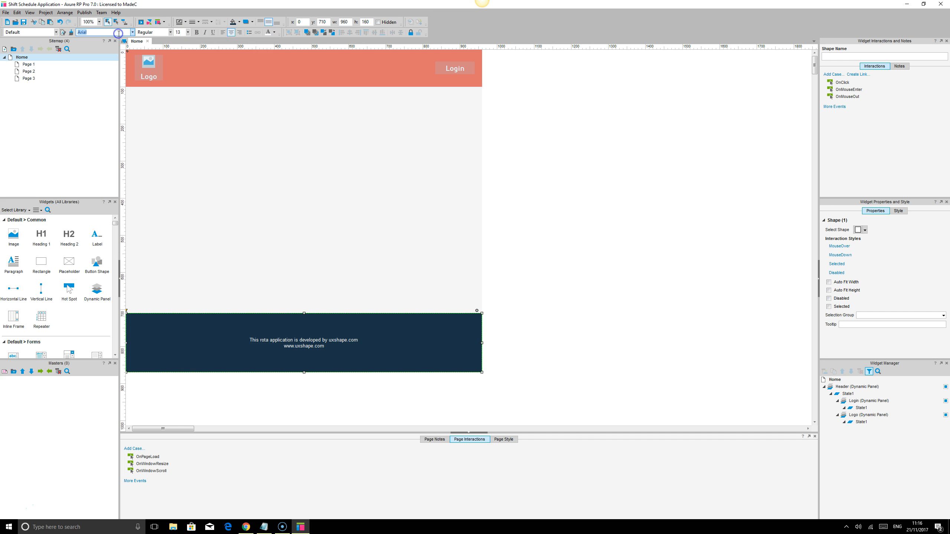
pyautogui.write('Maven Pro')
pyautogui.press('Return')
pyautogui.click(183, 32)
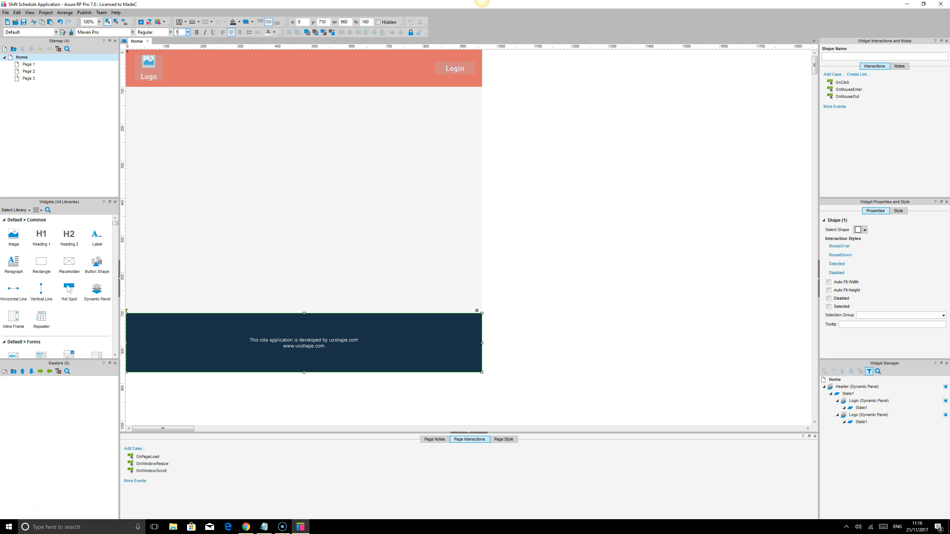
pyautogui.write('16')
pyautogui.press('Return')
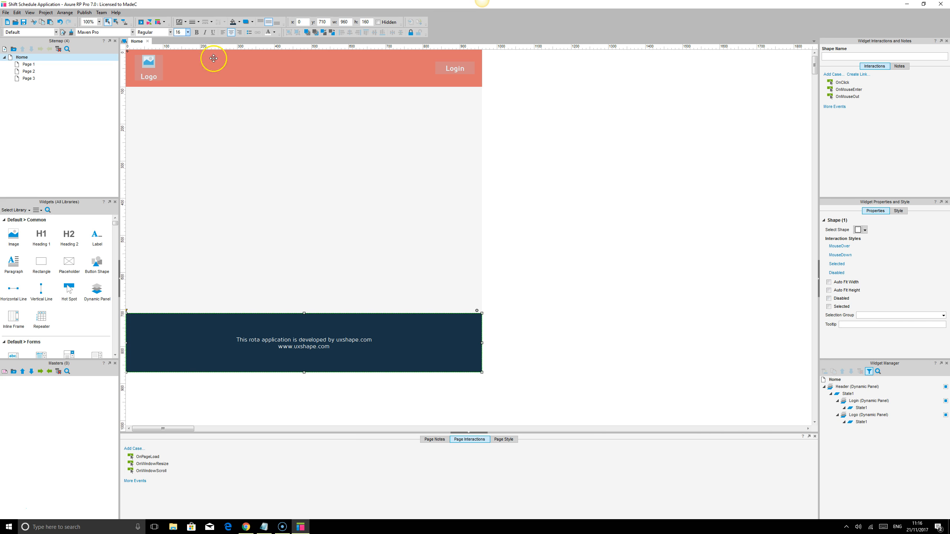
pyautogui.click(533, 266)
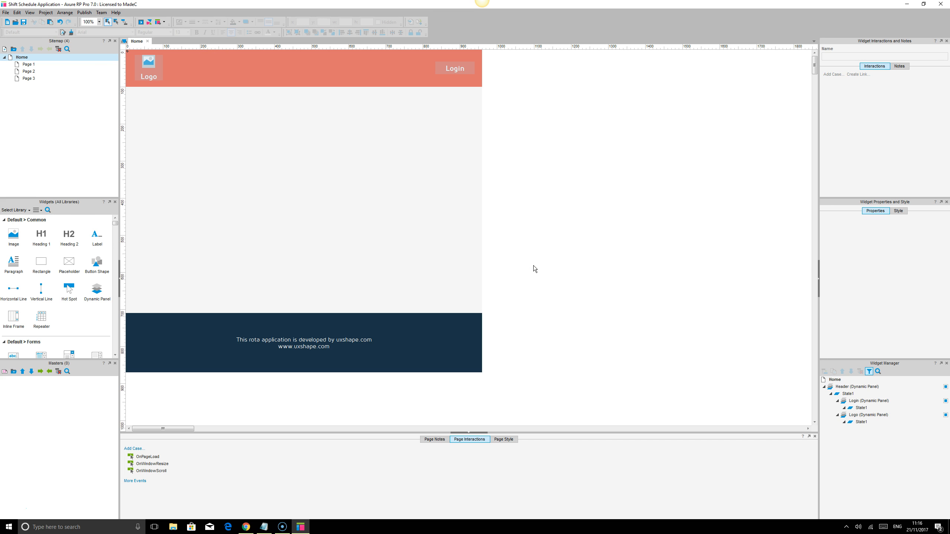
# - Reload the local preview of the Home page in Chrome to check the body and footer layout, and return to Axure
pyautogui.click(346, 330)
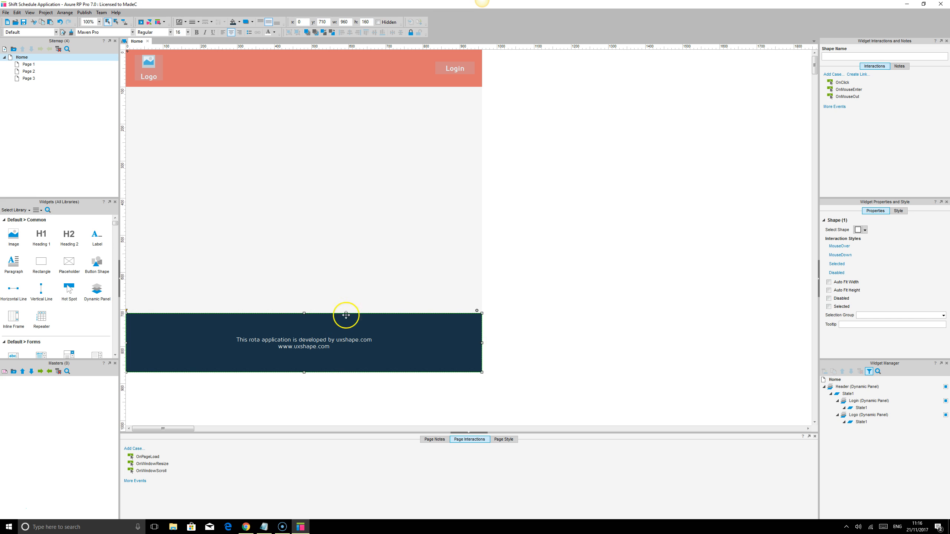
pyautogui.rightClick(404, 333)
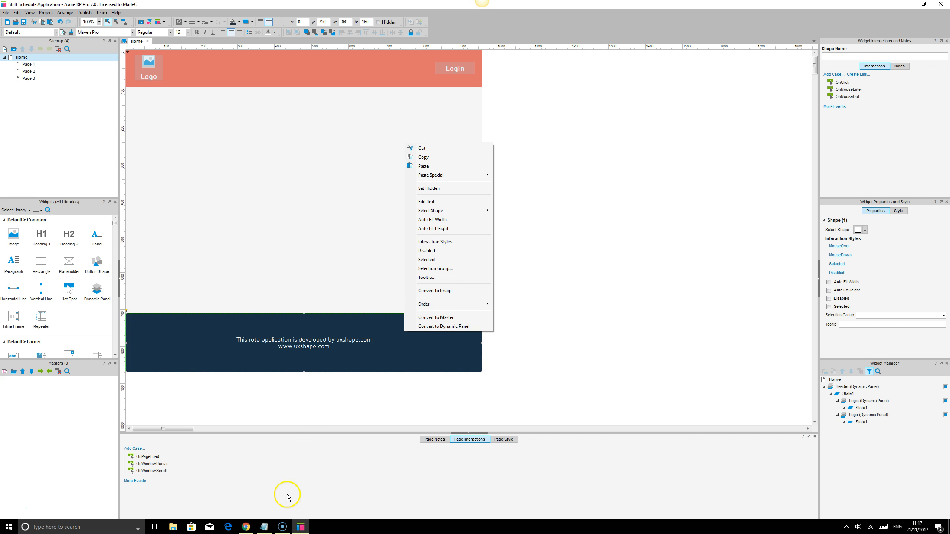
pyautogui.click(246, 526)
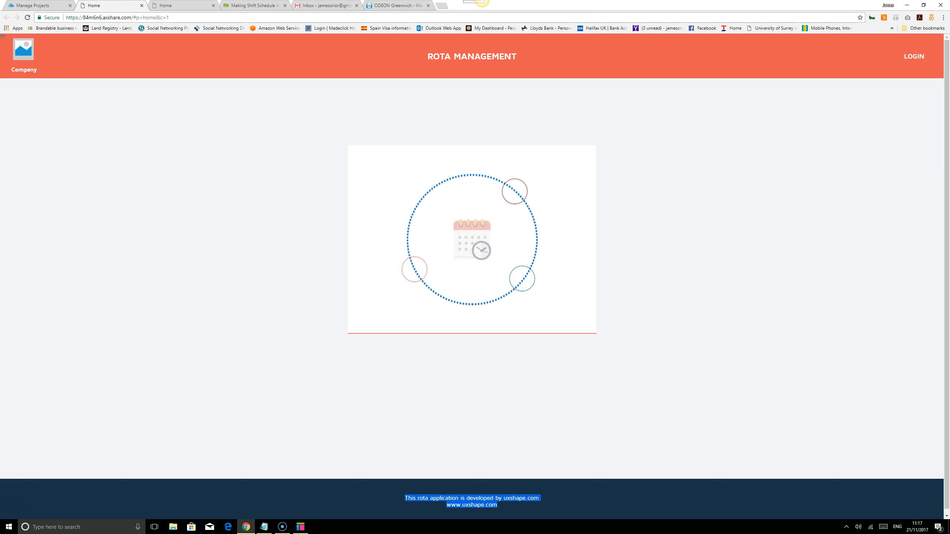
pyautogui.click(169, 6)
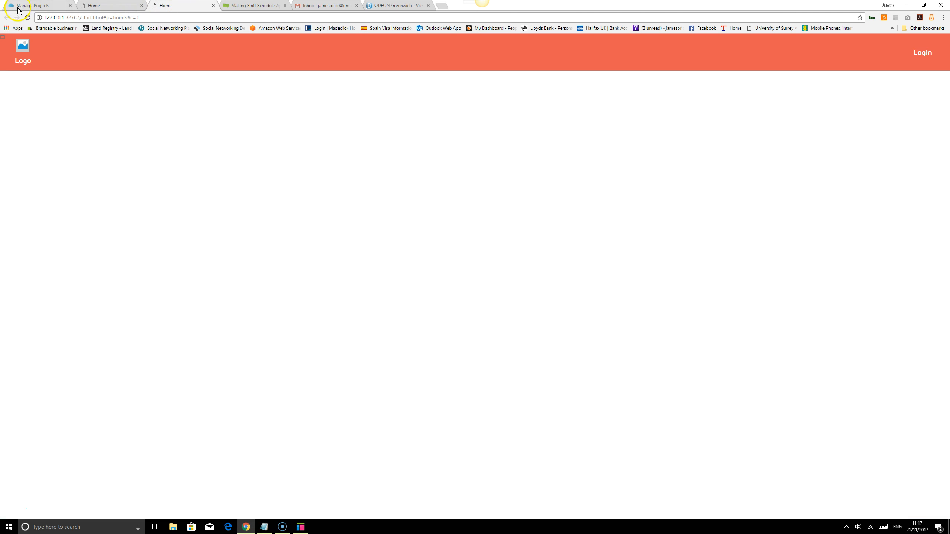
pyautogui.click(26, 17)
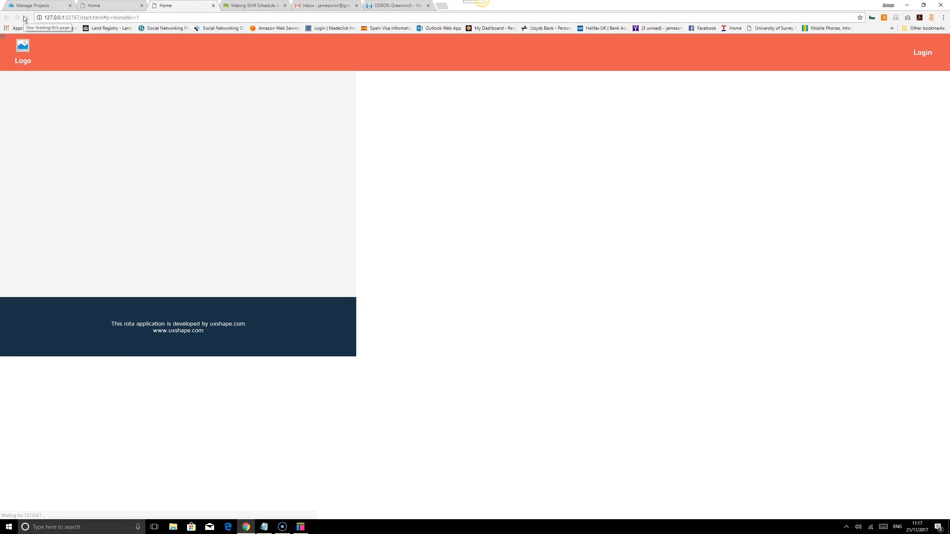
pyautogui.click(301, 529)
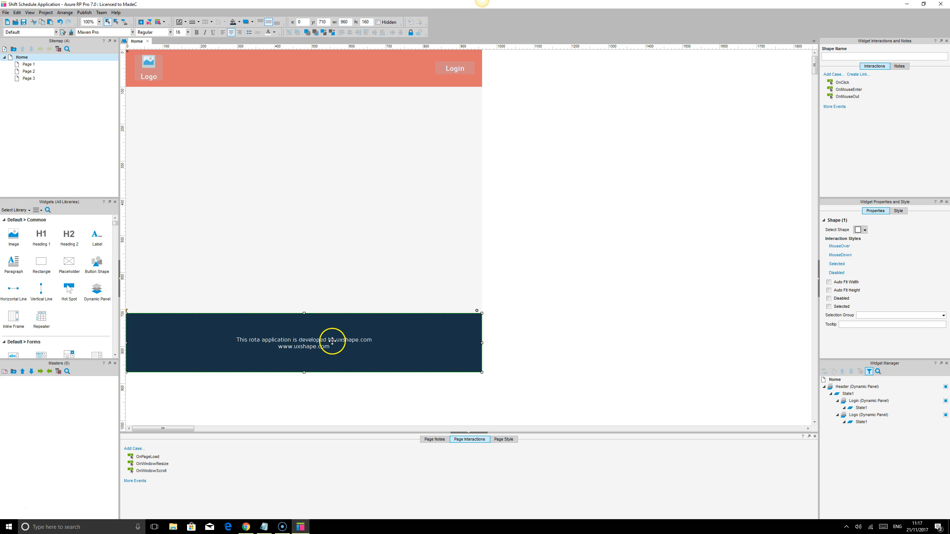
# - Convert the footer rectangle to a dynamic panel named Footer
pyautogui.rightClick(438, 336)
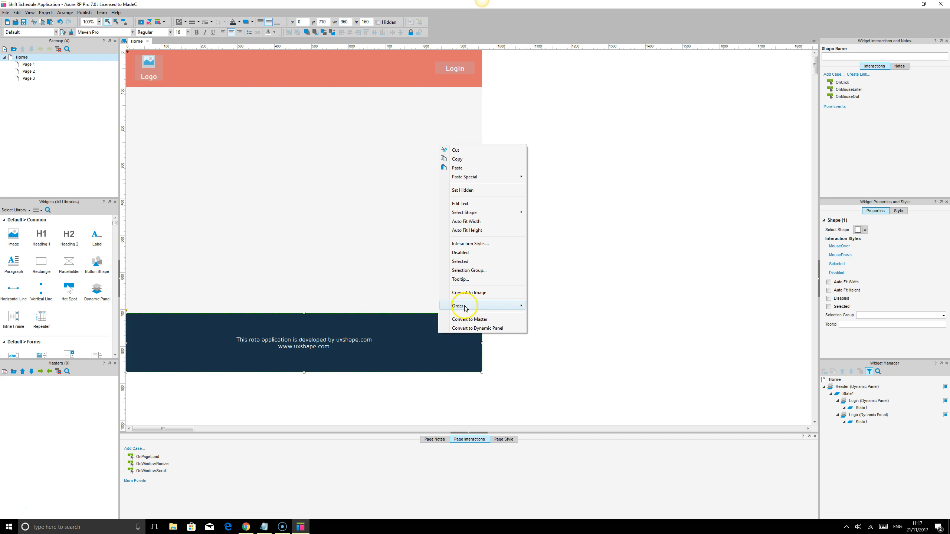
pyautogui.click(478, 328)
pyautogui.click(850, 429)
pyautogui.write('Foote')
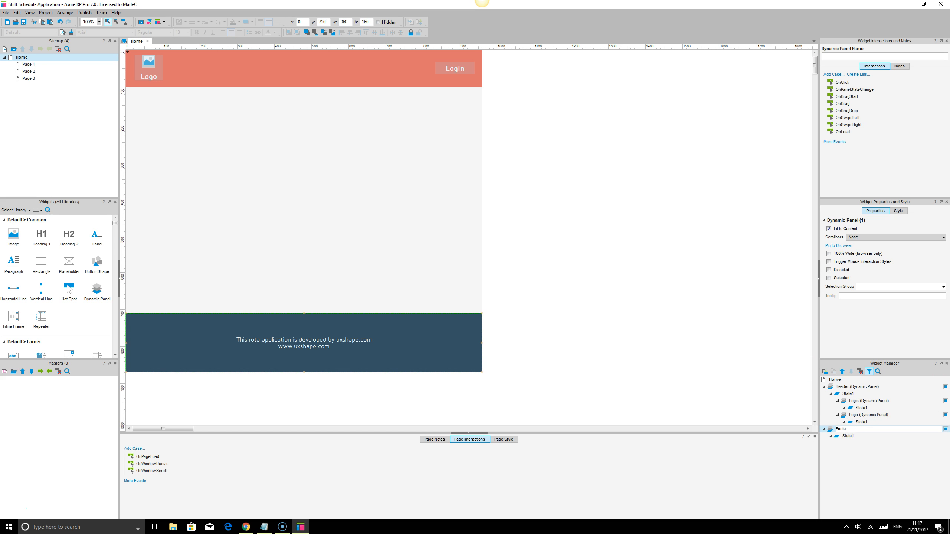
pyautogui.write('r')
pyautogui.press('Return')
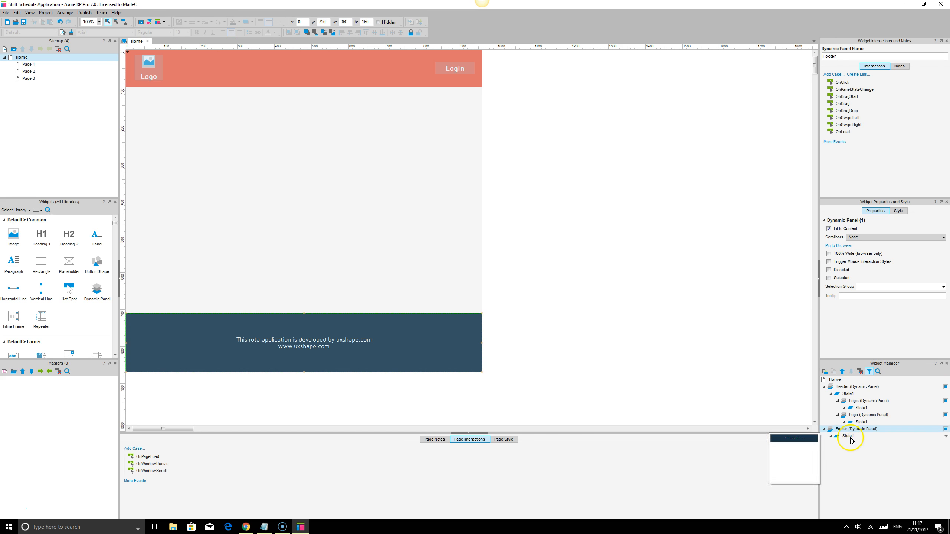
# - Set the back colour of the Footer panel's State1 to dark navy and go back to the Home page
pyautogui.doubleClick(847, 436)
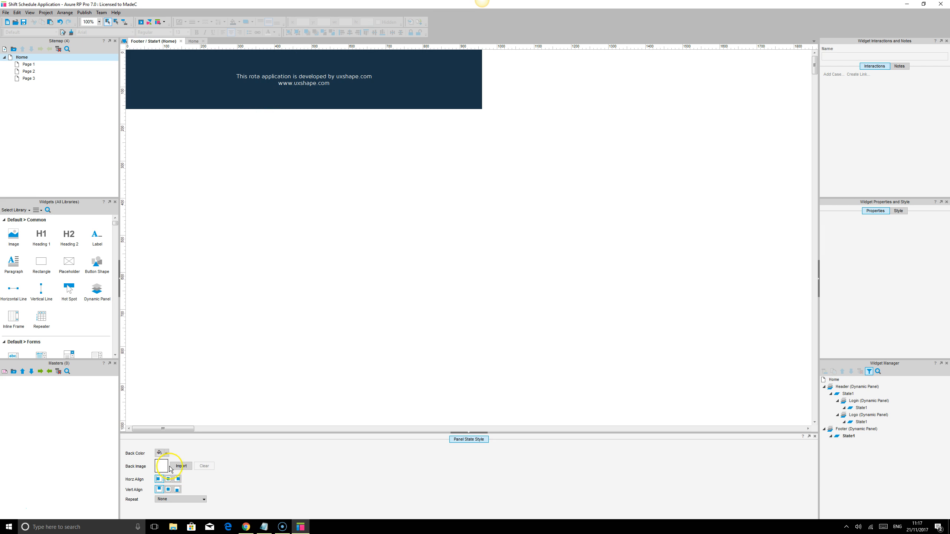
pyautogui.click(166, 454)
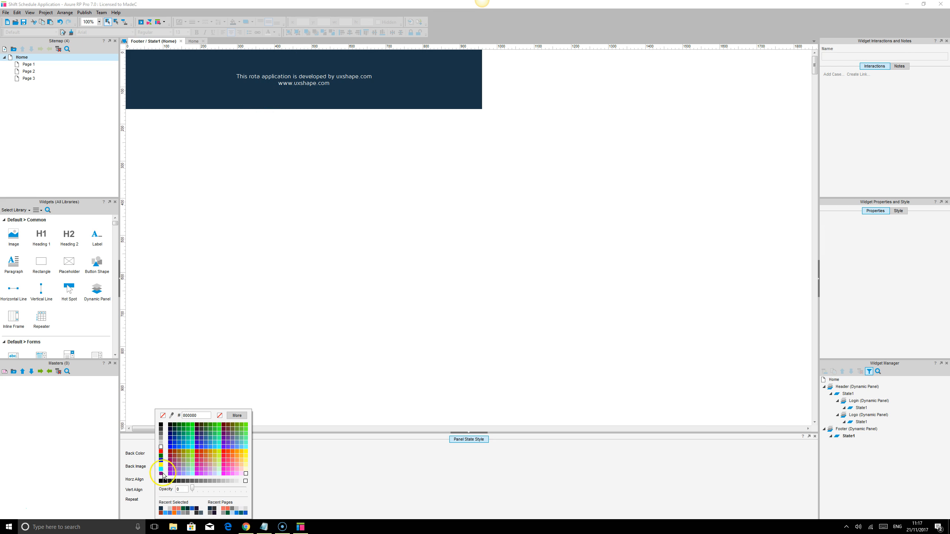
pyautogui.click(161, 511)
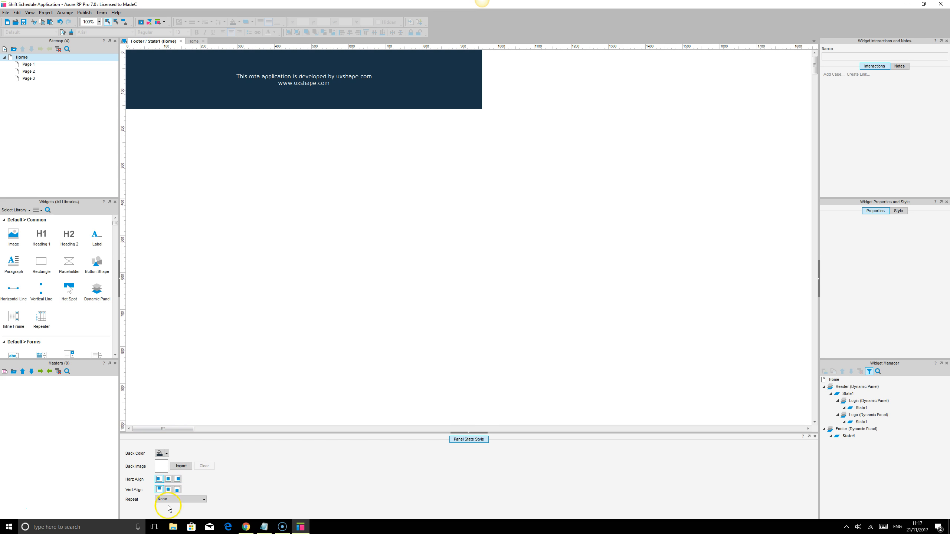
pyautogui.click(246, 527)
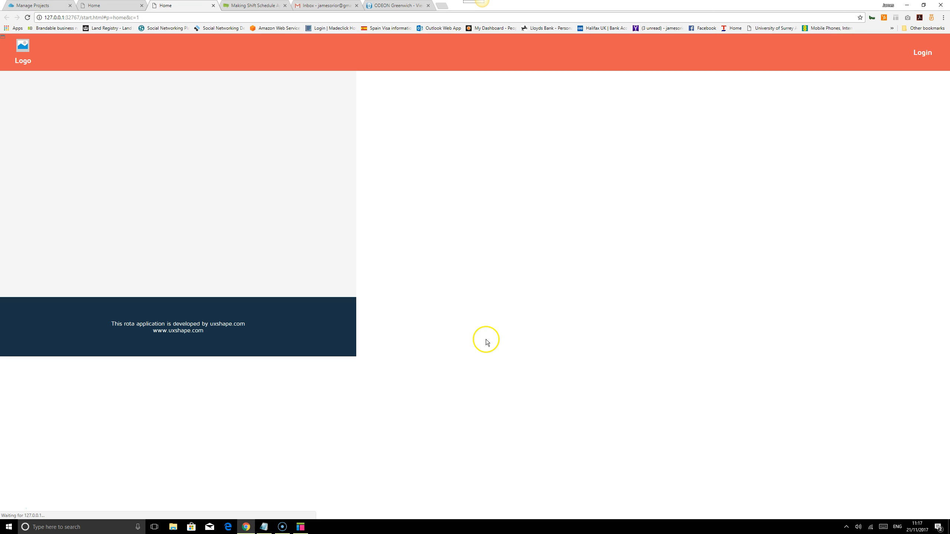
pyautogui.click(299, 528)
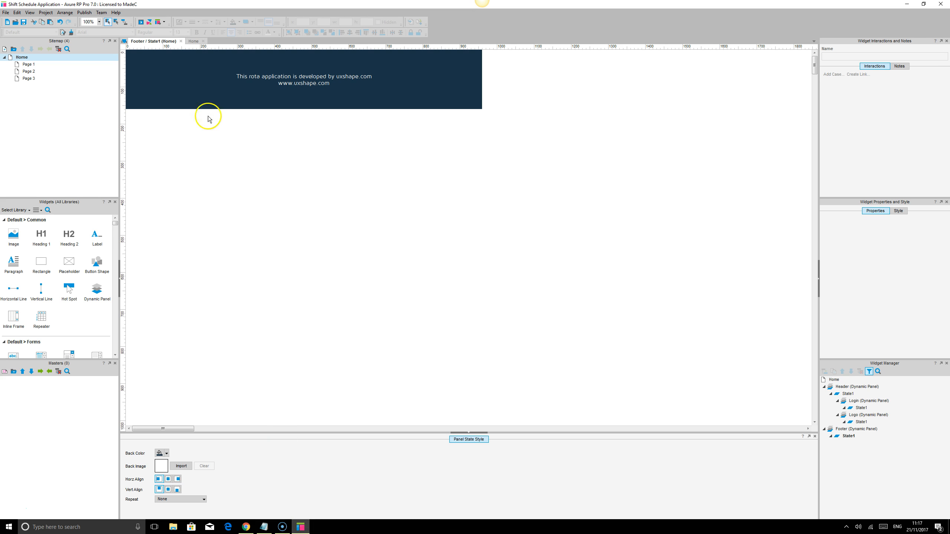
pyautogui.click(181, 42)
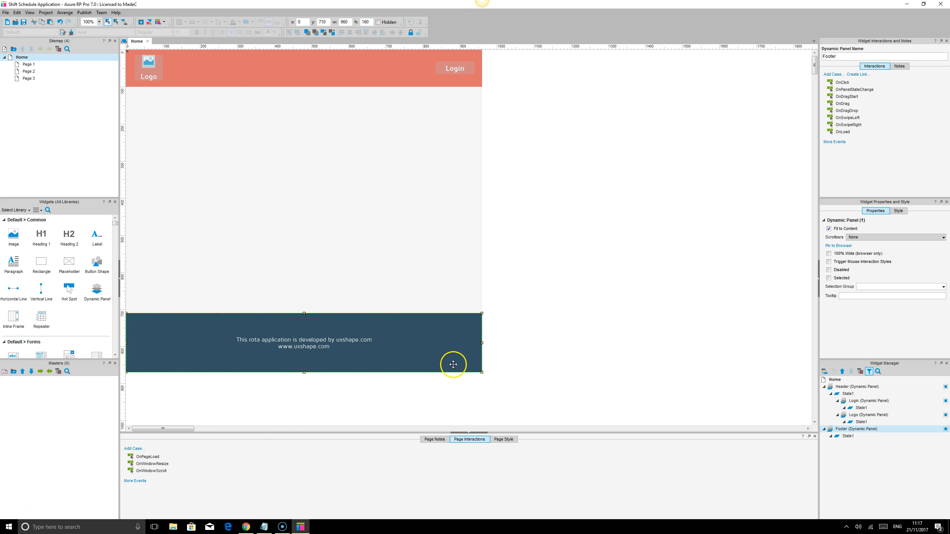
# - Set the Home page's alignment to centre in its page style and check the preview in Chrome
pyautogui.click(504, 439)
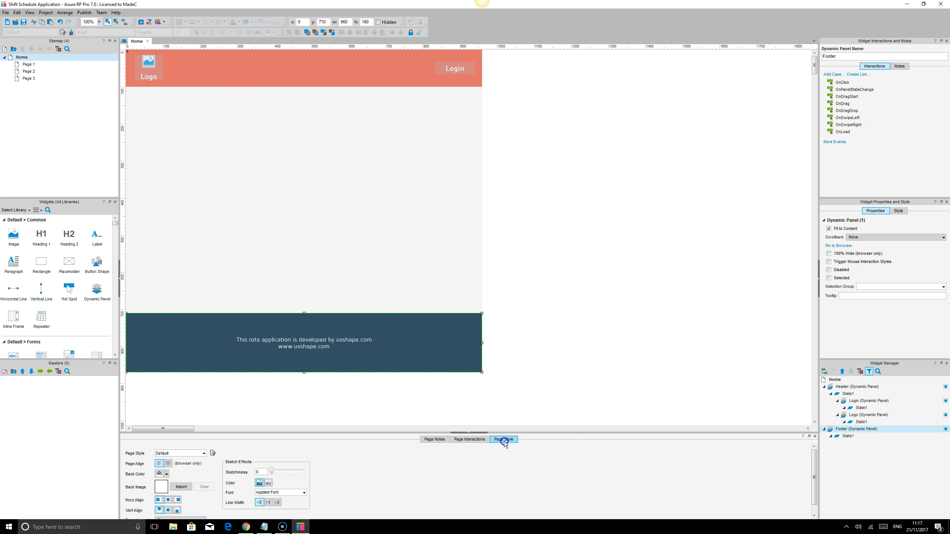
pyautogui.click(169, 463)
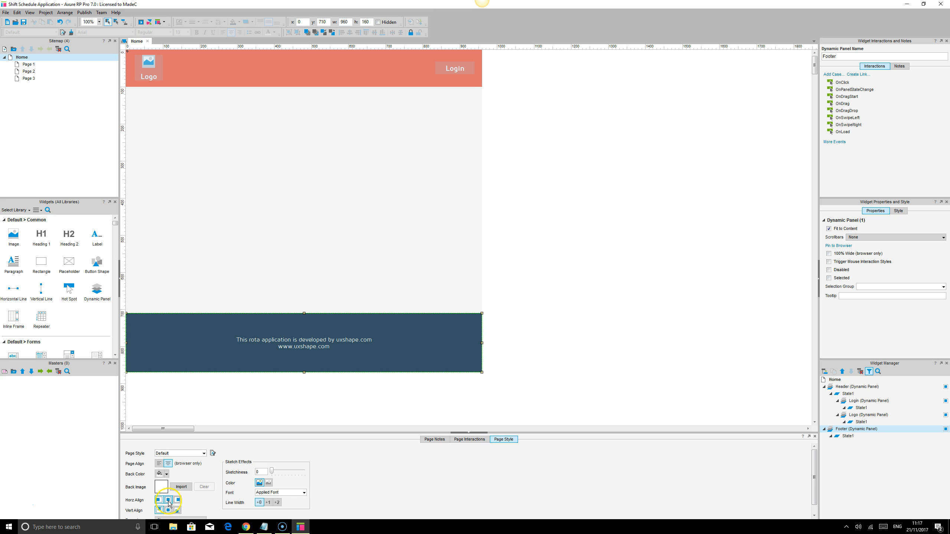
pyautogui.scroll(-1, 173, 499)
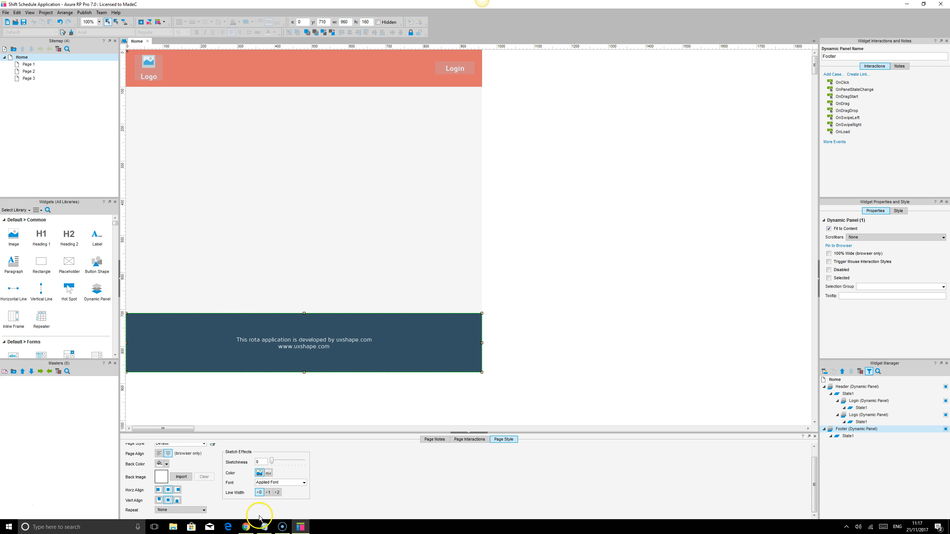
pyautogui.click(260, 527)
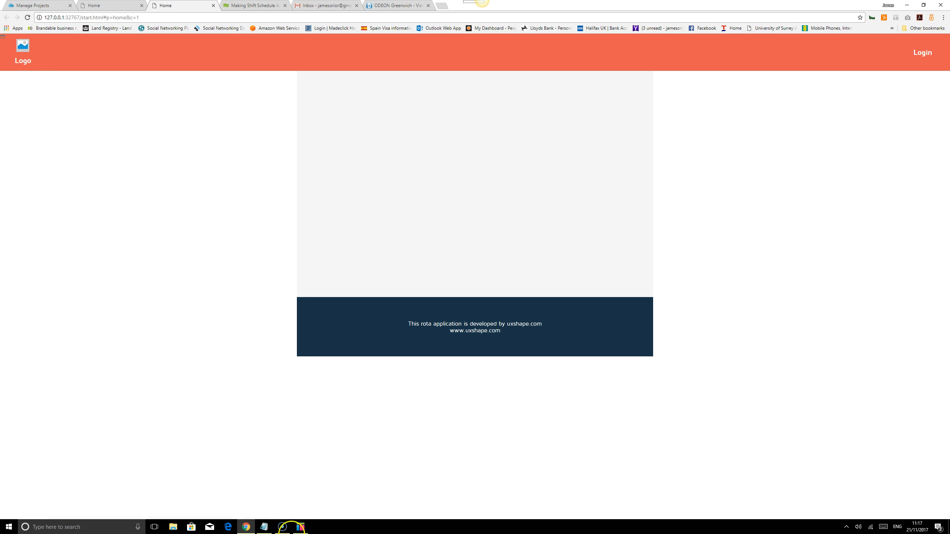
# - Make the Footer panel 100% wide in the browser and reload the Home page preview in Chrome
pyautogui.click(301, 527)
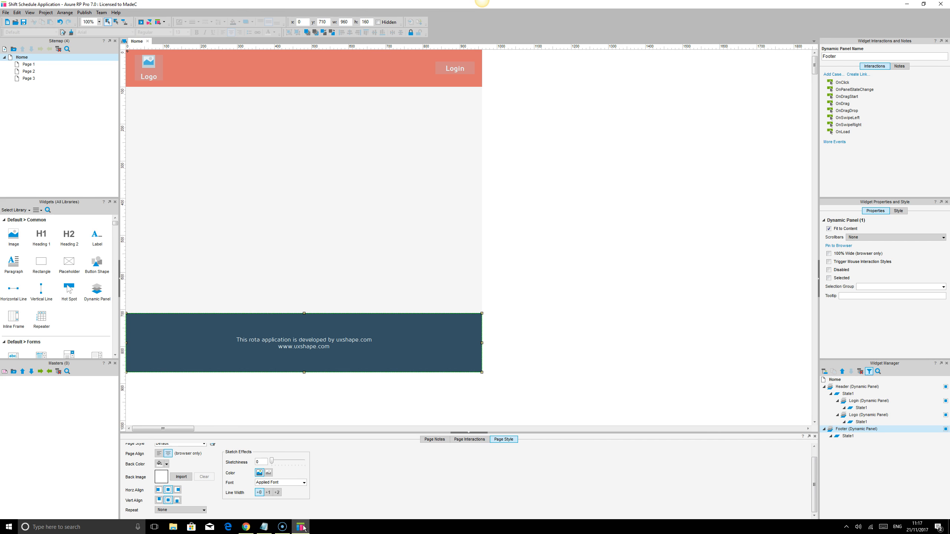
pyautogui.click(435, 344)
pyautogui.click(246, 527)
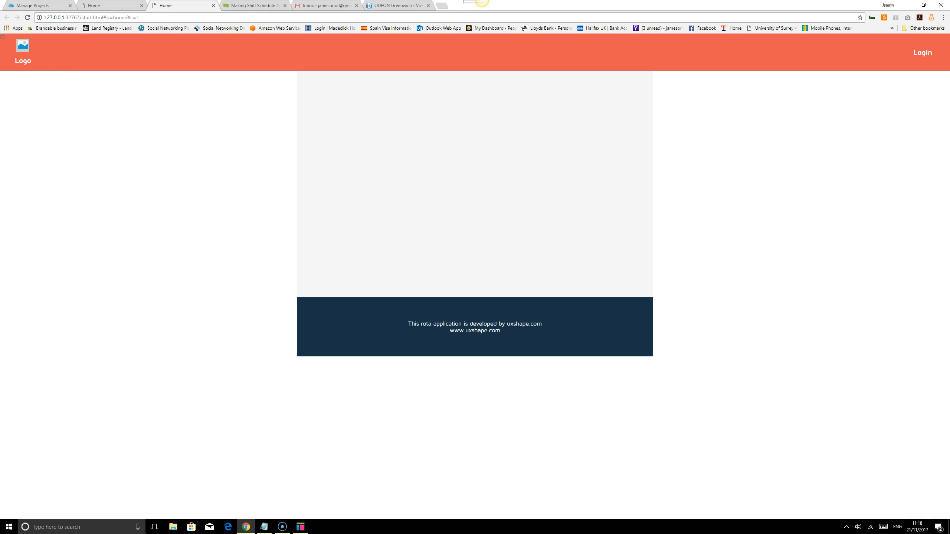
pyautogui.click(28, 18)
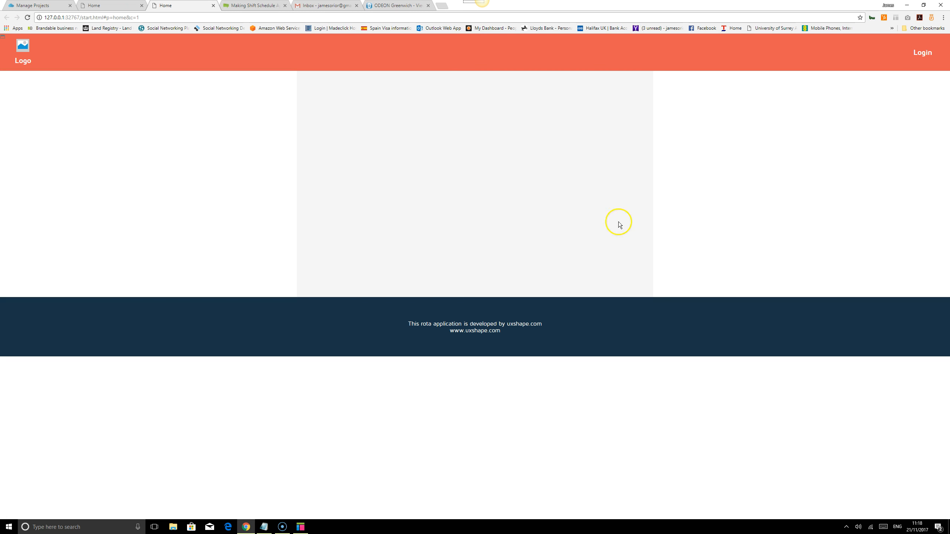
# - Back in Axure, convert the grey body rectangle on the Home page to a dynamic panel named Body
pyautogui.click(300, 528)
pyautogui.click(318, 197)
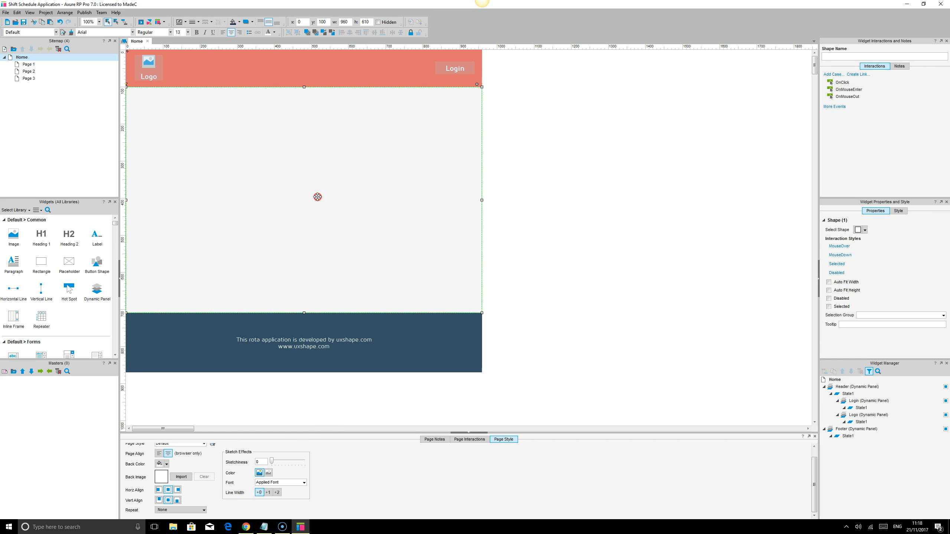
pyautogui.rightClick(318, 196)
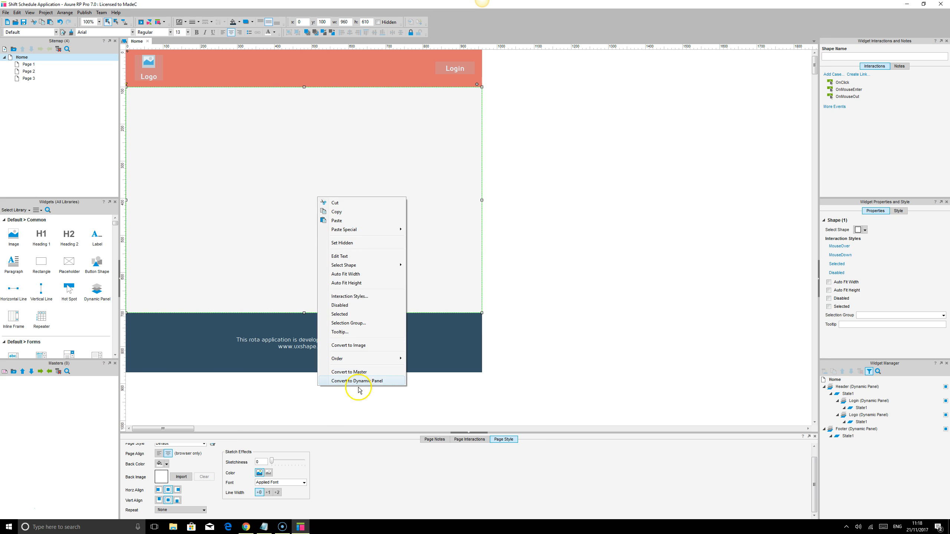
pyautogui.click(377, 381)
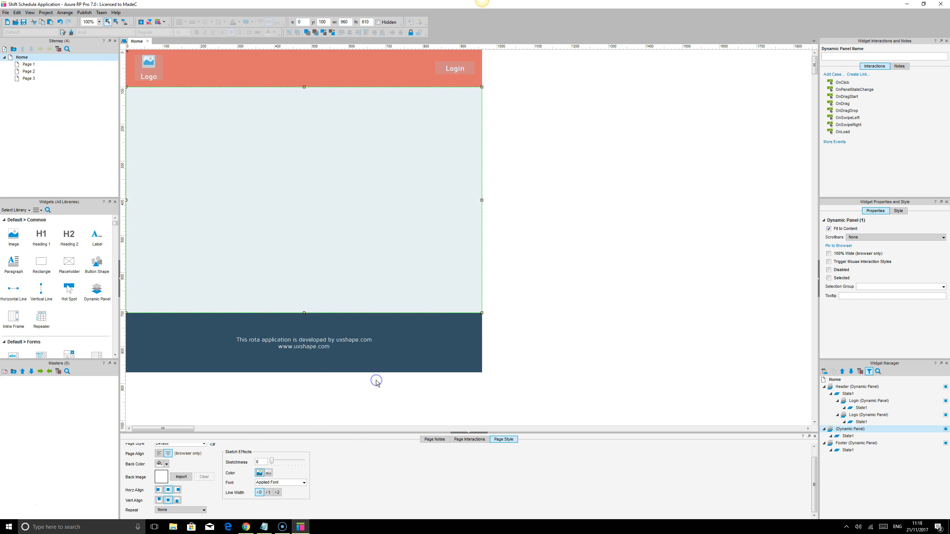
pyautogui.click(850, 430)
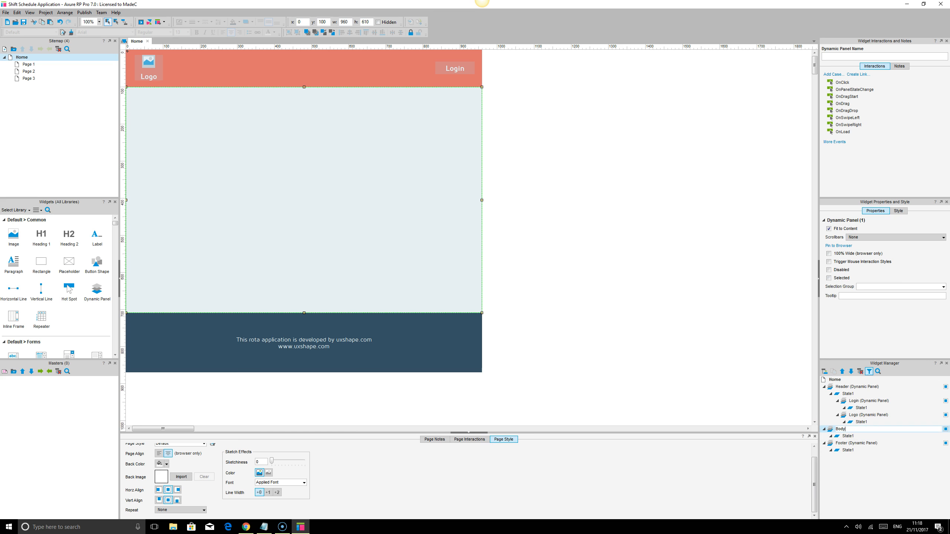
pyautogui.write('Body')
pyautogui.press('Return')
# - Set the back colour of the Body panel's State1 to light grey F2F2F2 and go back to the Home page
pyautogui.doubleClick(848, 435)
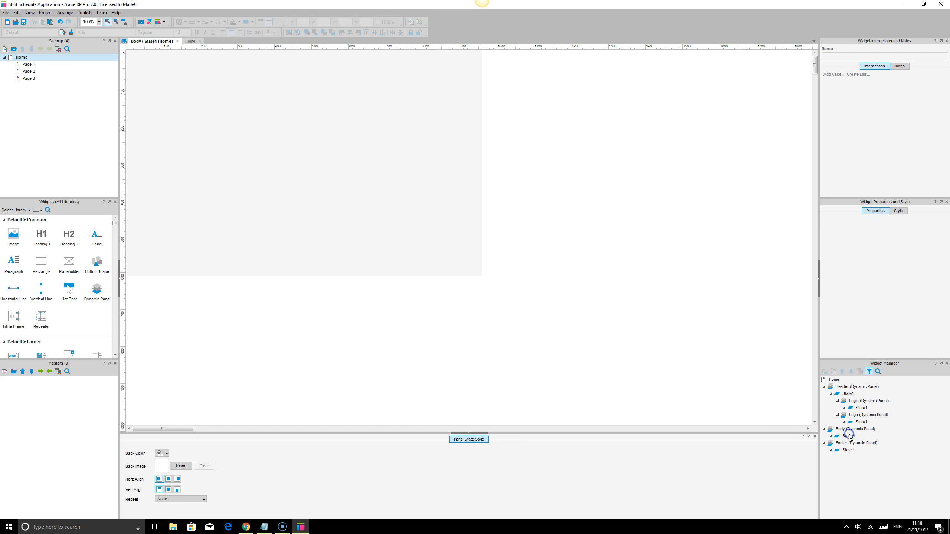
pyautogui.click(329, 145)
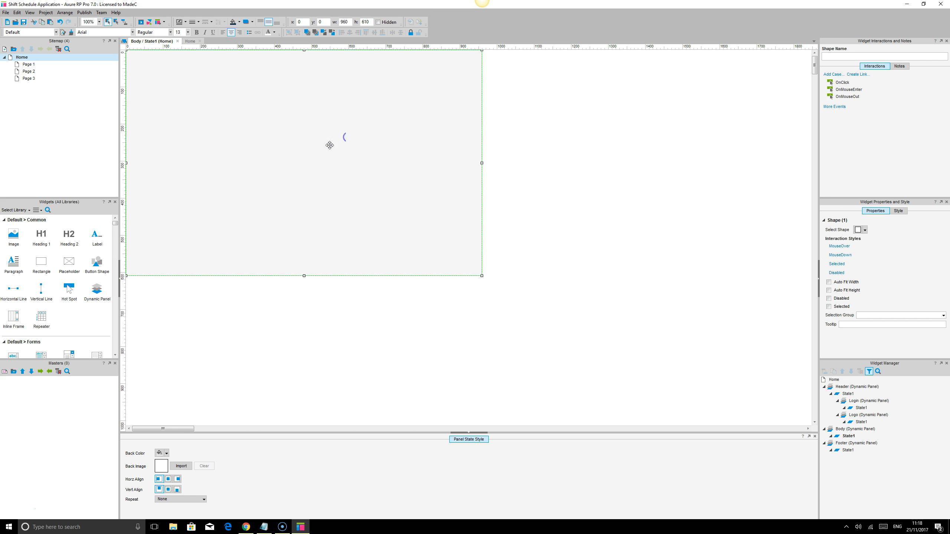
pyautogui.click(167, 453)
pyautogui.click(165, 509)
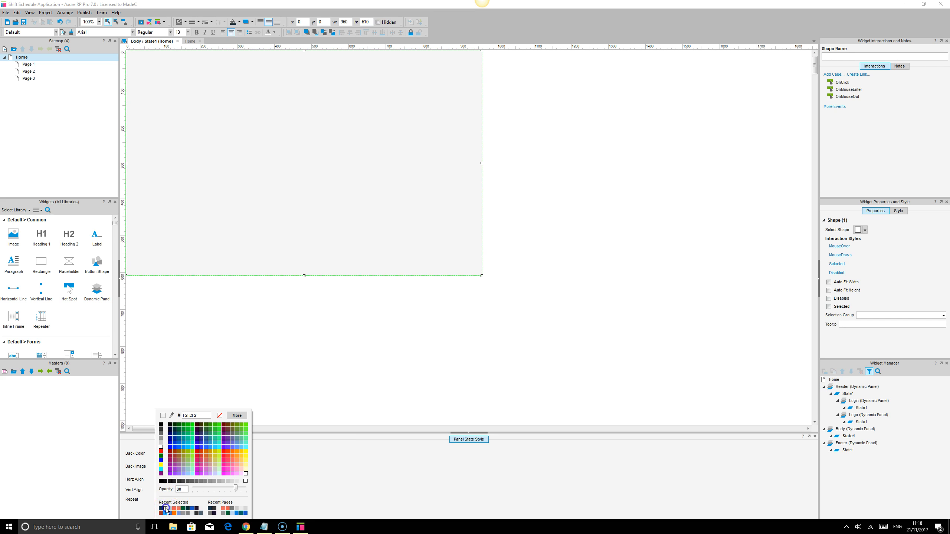
pyautogui.click(173, 500)
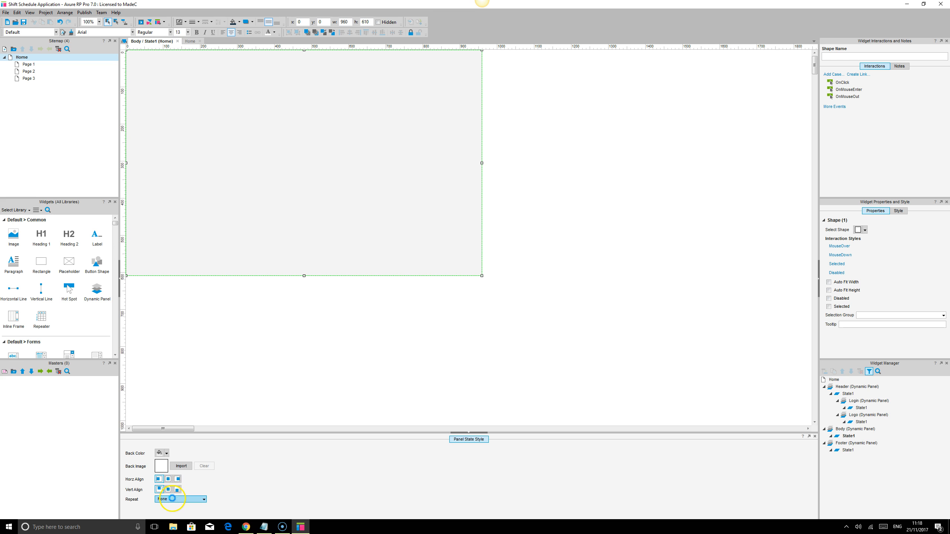
pyautogui.click(178, 41)
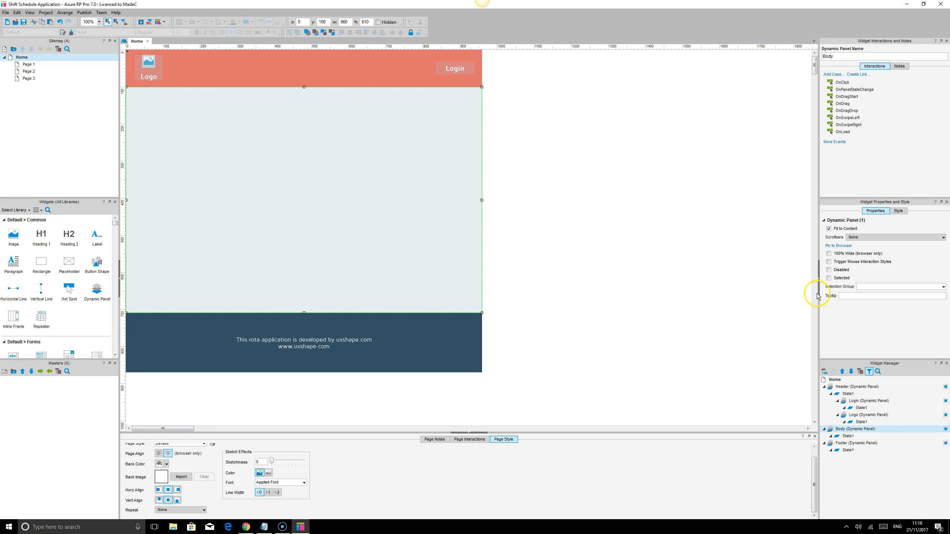
# - Make the Body panel 100% wide in the browser and reload the Home page preview in Chrome
pyautogui.click(829, 254)
pyautogui.click(245, 527)
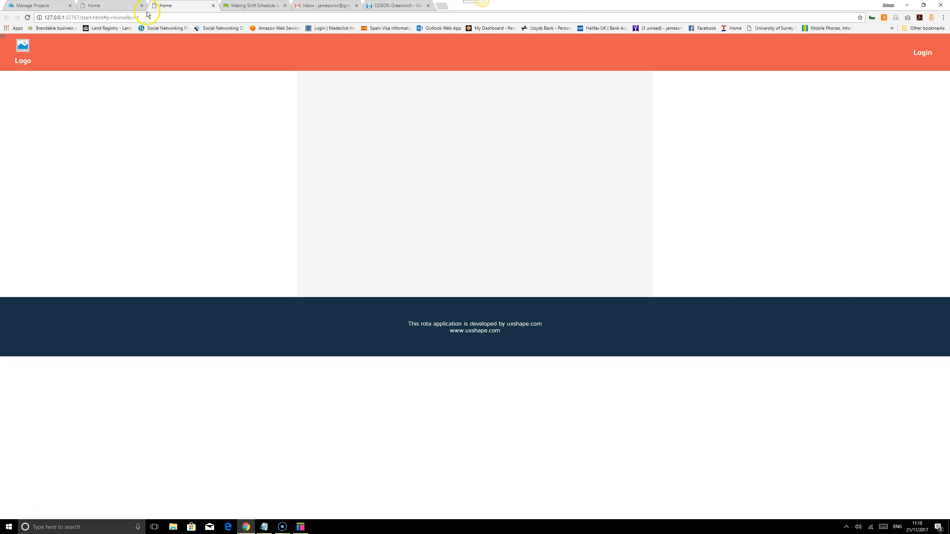
pyautogui.click(28, 18)
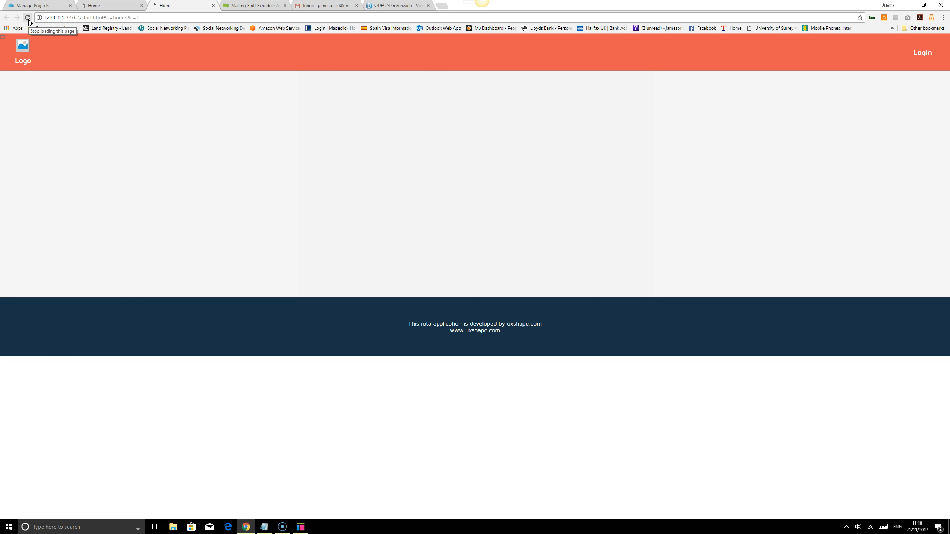
pyautogui.click(923, 5)
pyautogui.moveTo(441, 187); pyautogui.dragTo(1, 299)
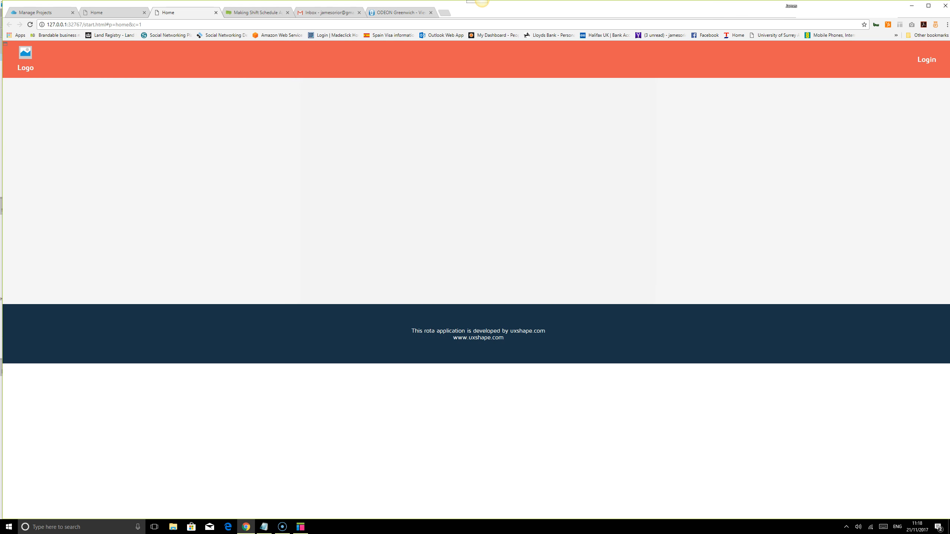
pyautogui.click(928, 6)
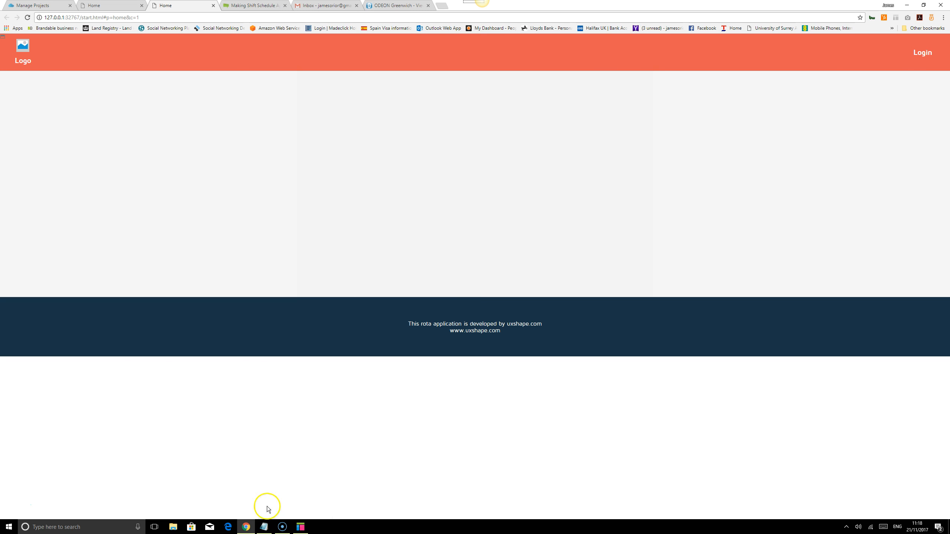
# - In Axure, move the Footer panel further down the page and stretch the Body panel to a height of 1070
pyautogui.click(300, 527)
pyautogui.scroll(-3, 325, 302)
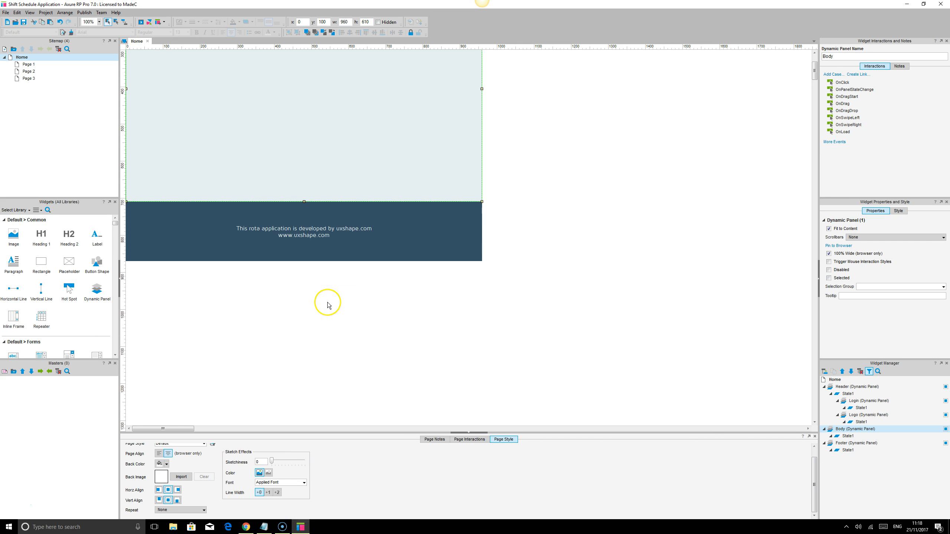
pyautogui.moveTo(334, 219); pyautogui.dragTo(335, 387)
pyautogui.click(309, 191)
pyautogui.moveTo(304, 201); pyautogui.dragTo(316, 372)
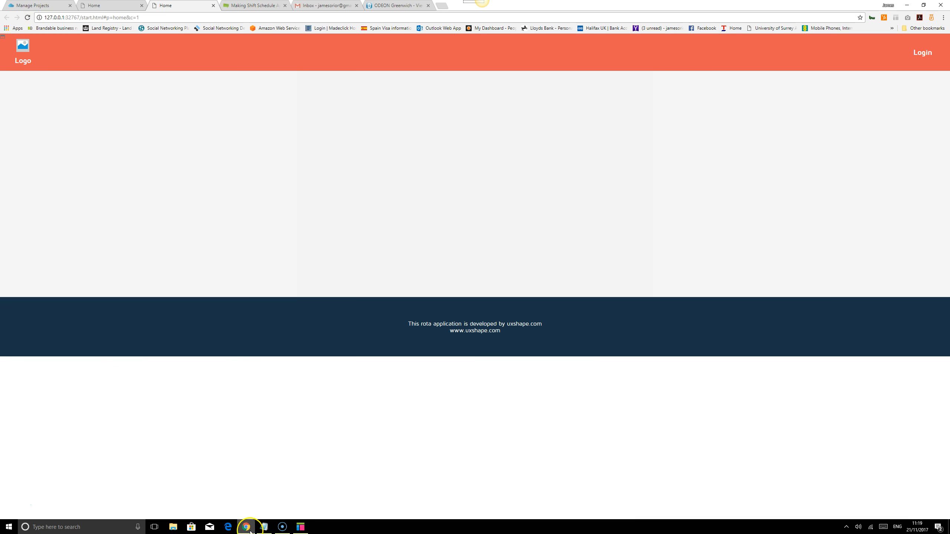
# - Reload the local preview in Chrome, compare its layout with the reference rota site, and return to Axure
pyautogui.click(28, 17)
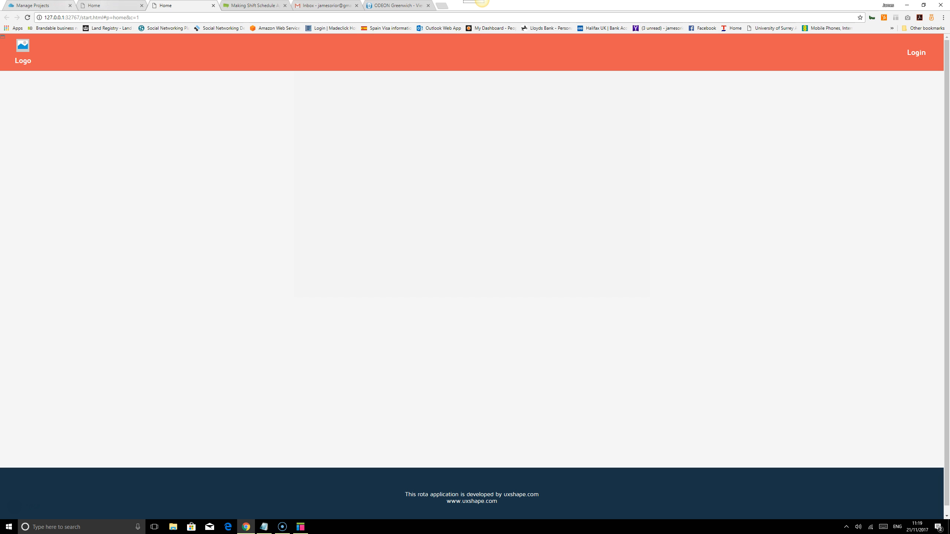
pyautogui.click(98, 5)
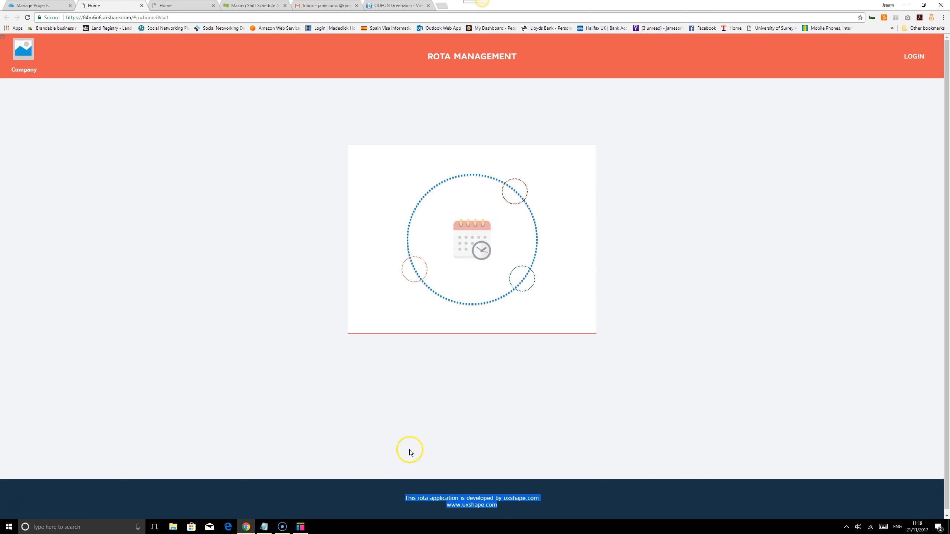
pyautogui.click(301, 526)
# - Add a white rectangle of 640 by 440 at x 180, y 290 in the Body panel's State1
pyautogui.scroll(5, 450, 232)
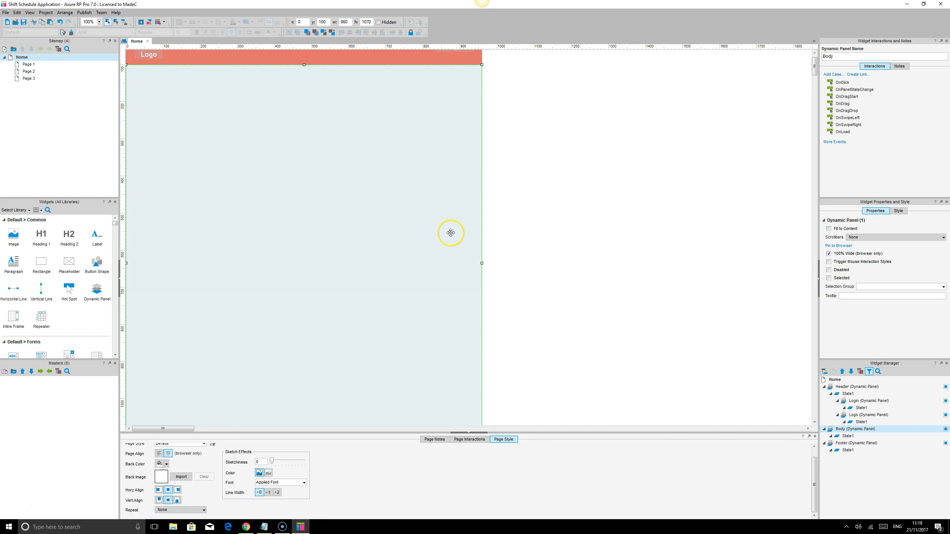
pyautogui.doubleClick(844, 435)
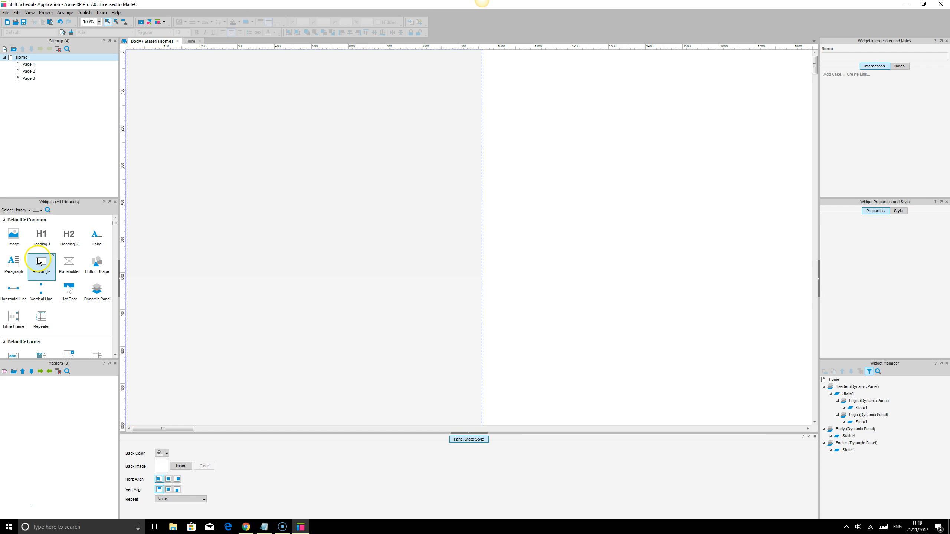
pyautogui.moveTo(14, 235); pyautogui.dragTo(254, 140)
pyautogui.press('Delete')
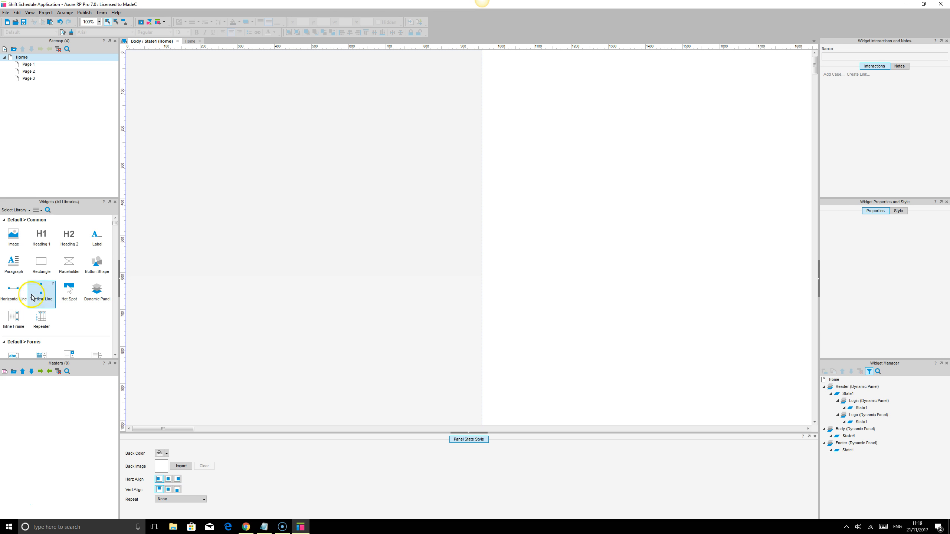
pyautogui.moveTo(42, 264); pyautogui.dragTo(195, 136)
pyautogui.moveTo(270, 171); pyautogui.dragTo(432, 298)
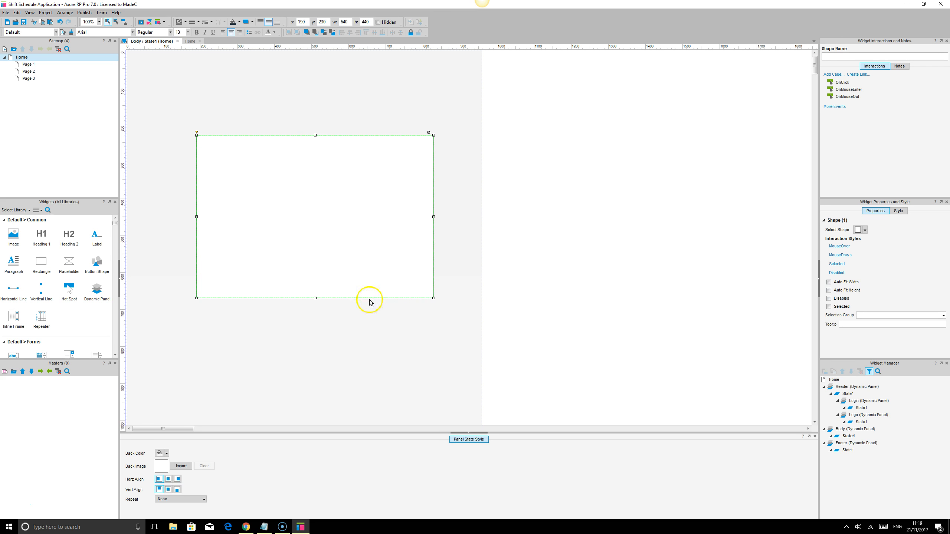
pyautogui.moveTo(314, 233); pyautogui.dragTo(310, 256)
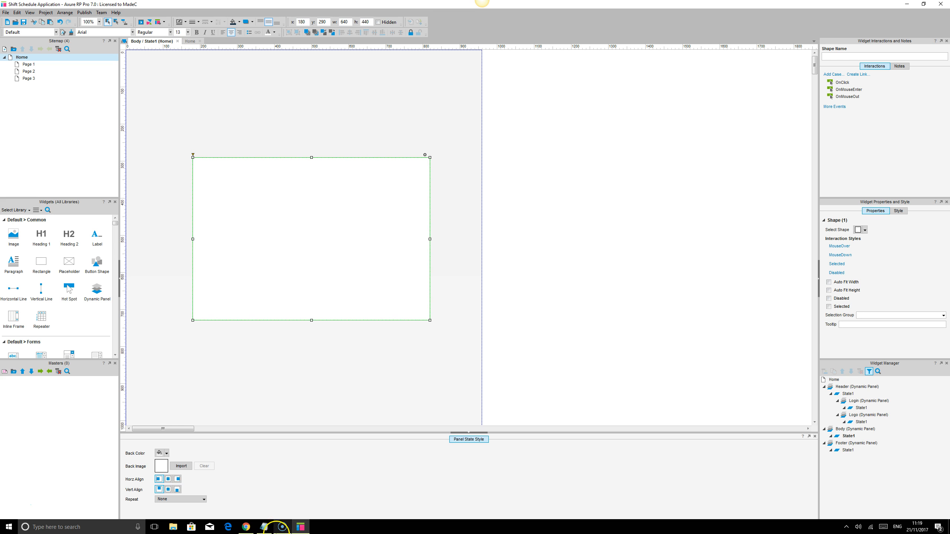
# - Give the white rectangle an orange-red outer shadow with offset x 0, y 2 and blur 2, following the reference site
pyautogui.click(247, 526)
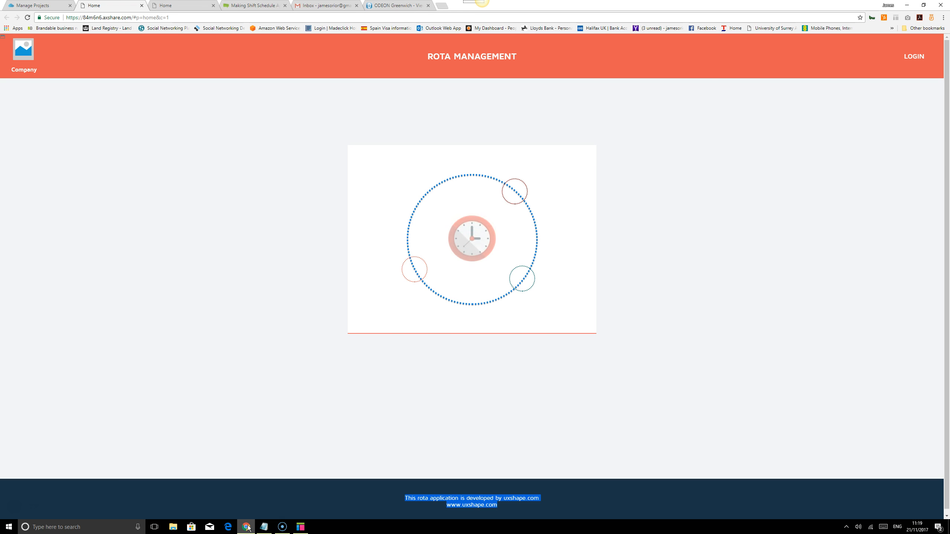
pyautogui.click(247, 527)
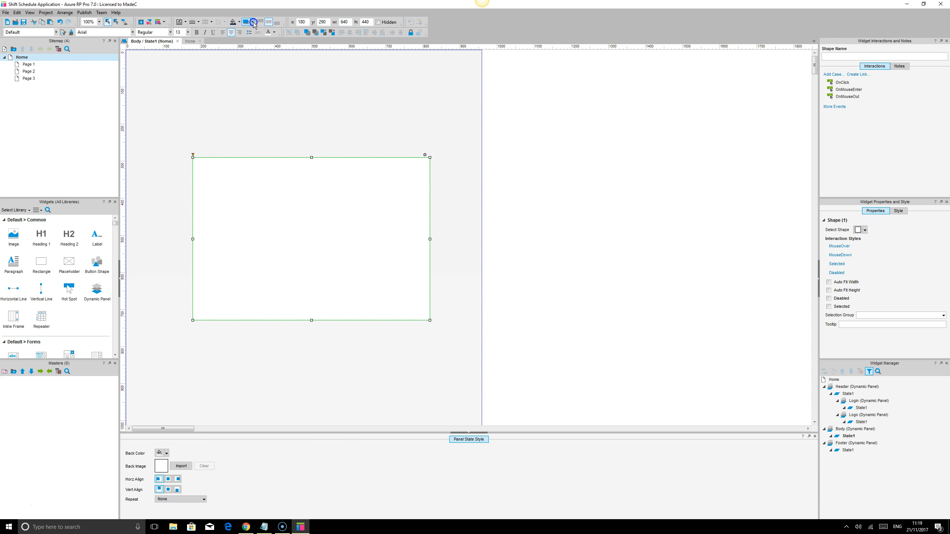
pyautogui.click(253, 22)
pyautogui.click(310, 53)
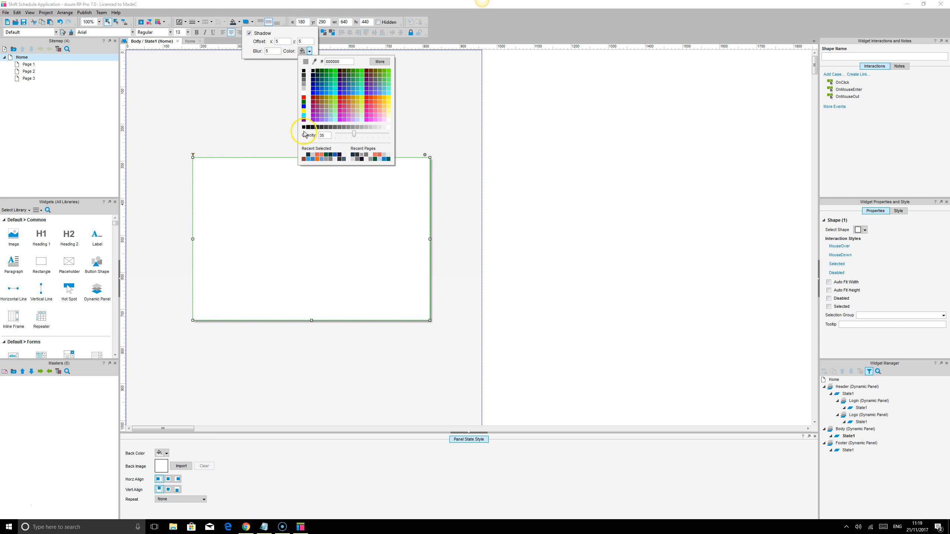
pyautogui.click(311, 154)
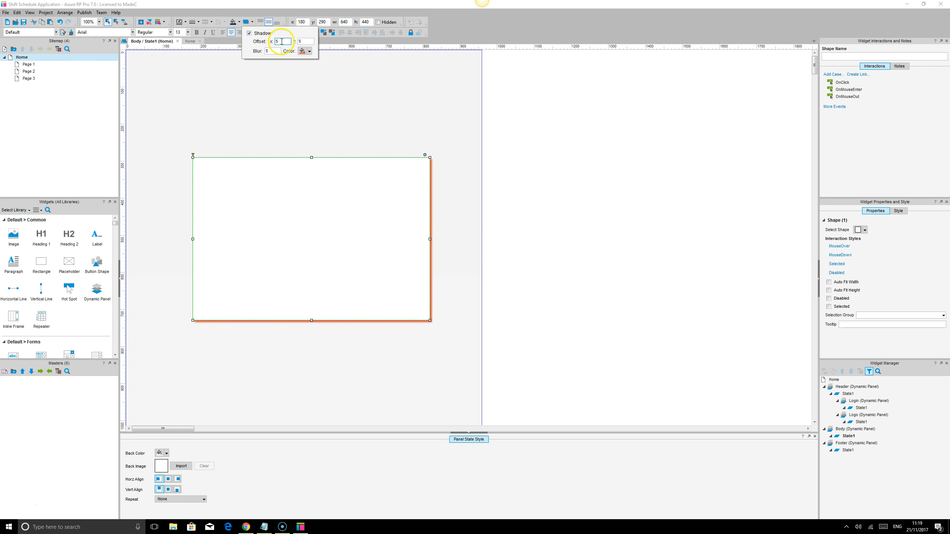
pyautogui.write('0')
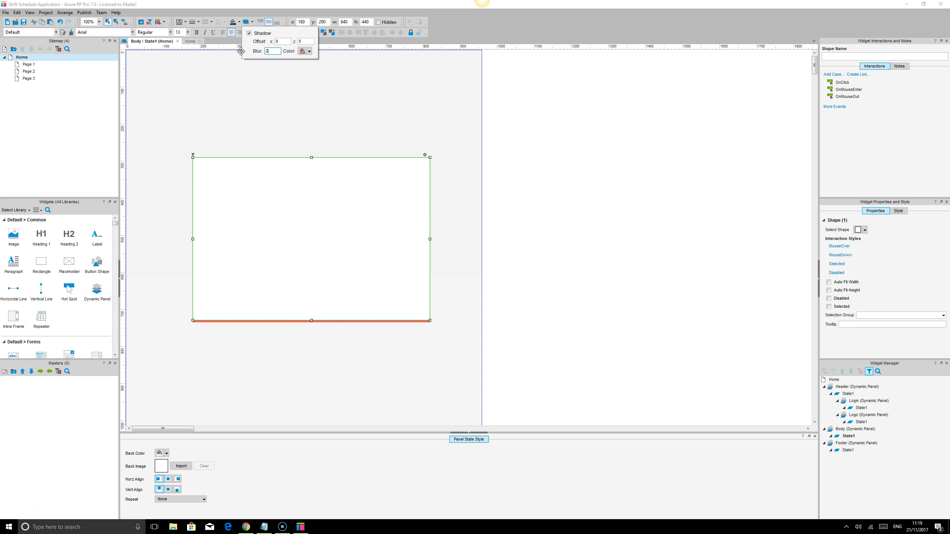
pyautogui.write('2')
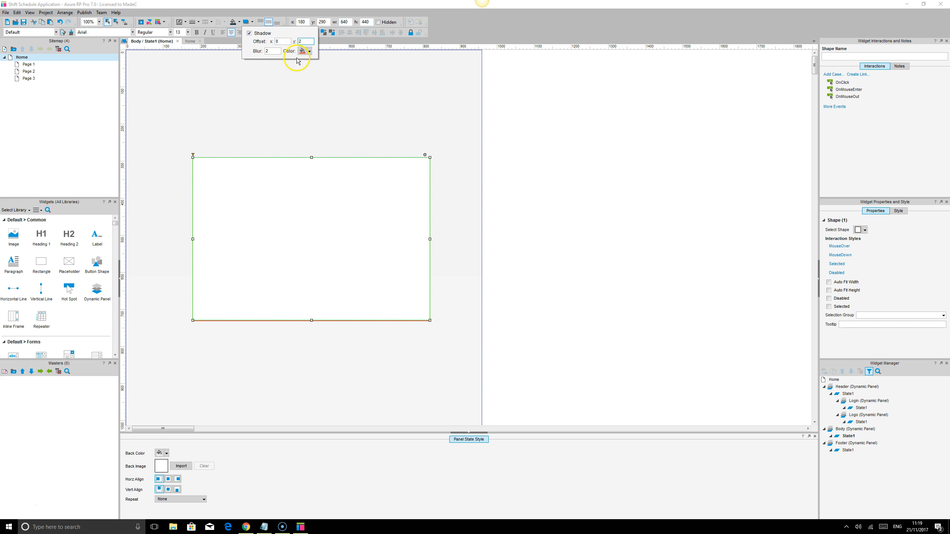
pyautogui.click(550, 234)
# - Remove the white rectangle's border line and compare it with the card on the reference rota site
pyautogui.click(302, 203)
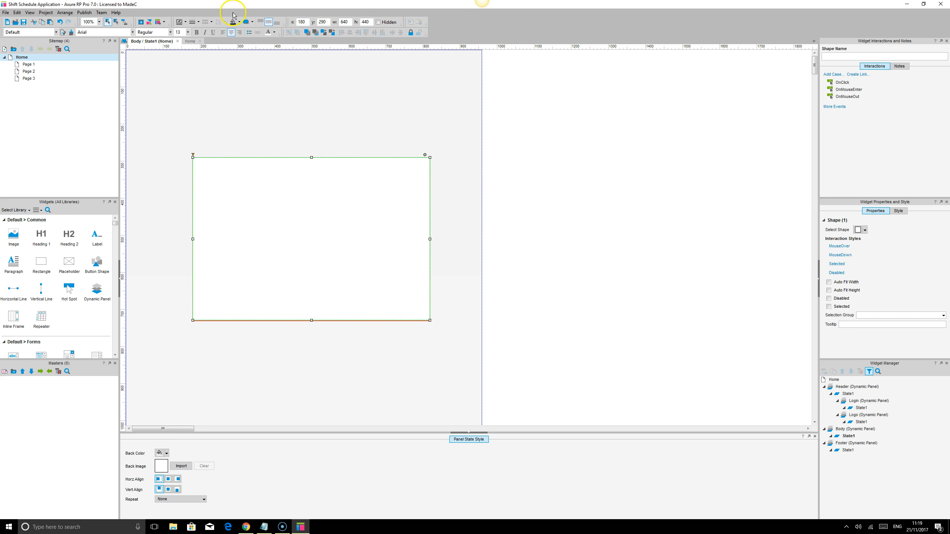
pyautogui.click(203, 23)
pyautogui.click(194, 33)
pyautogui.click(492, 259)
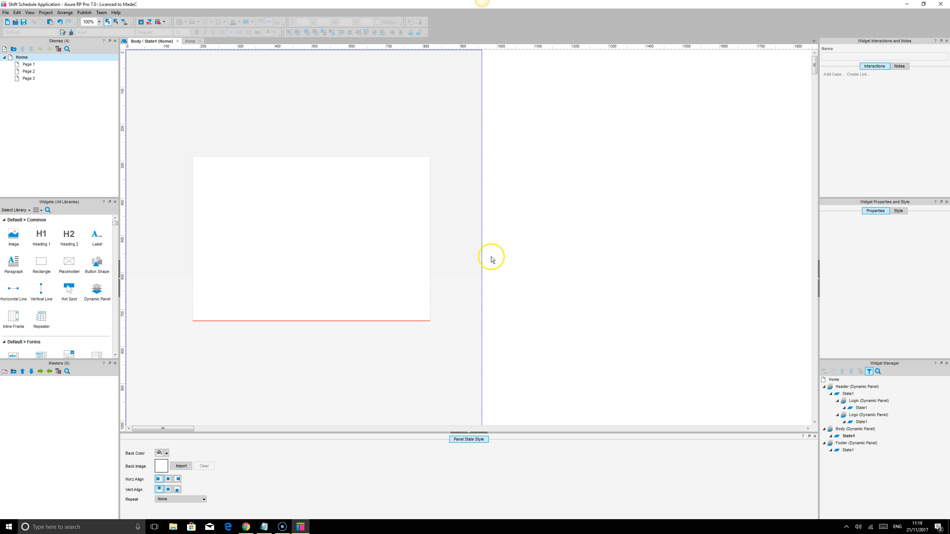
pyautogui.click(247, 528)
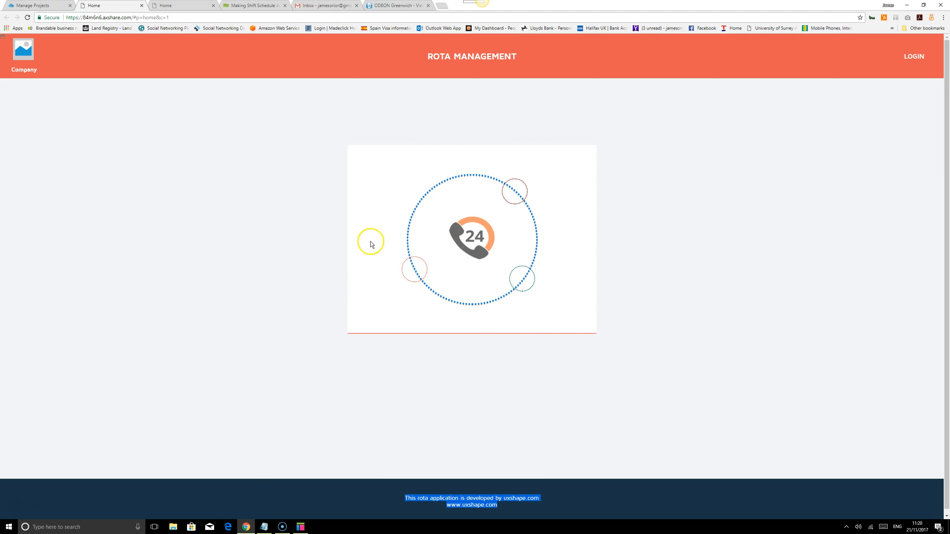
pyautogui.click(300, 528)
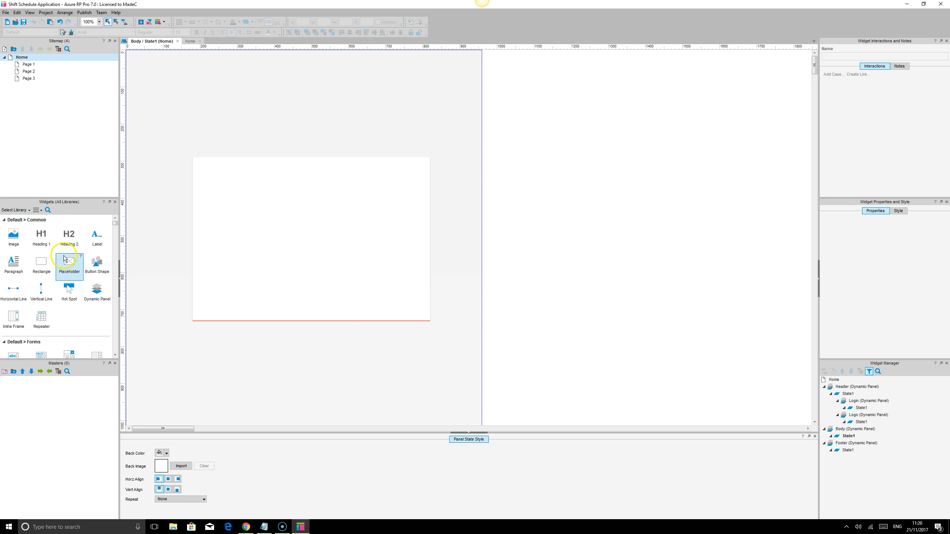
# - Add a rectangle with fully rounded corners inside the white card and give it a dashed border
pyautogui.moveTo(39, 266); pyautogui.dragTo(398, 208)
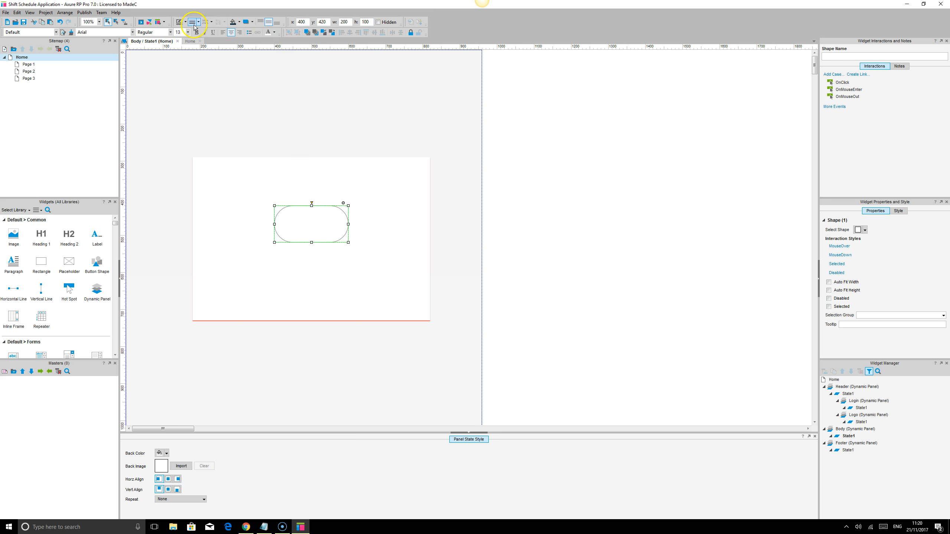
pyautogui.click(212, 22)
pyautogui.click(205, 54)
pyautogui.click(199, 22)
pyautogui.click(195, 43)
# - Resize the dashed shape to 320 by 320 and round its corners fully to form a circle
pyautogui.moveTo(348, 242); pyautogui.dragTo(352, 291)
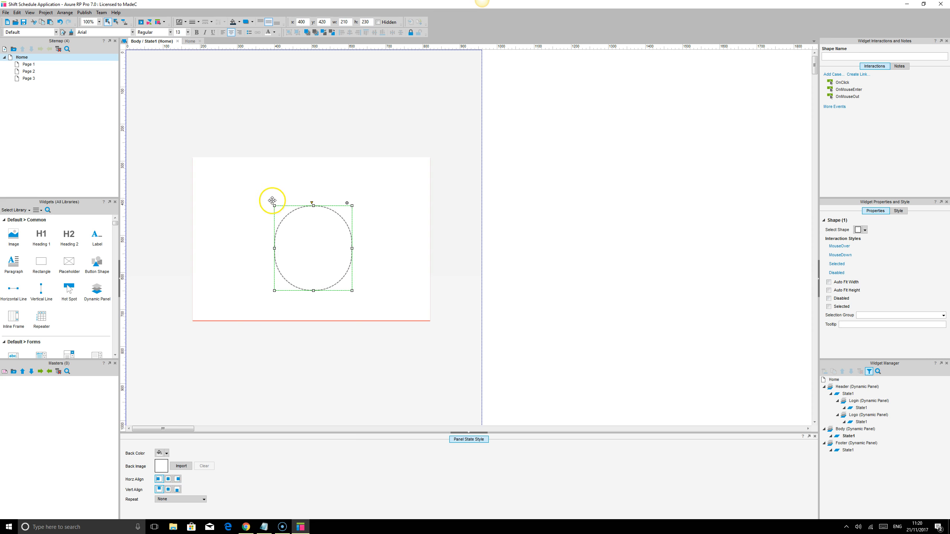
pyautogui.moveTo(275, 206); pyautogui.dragTo(304, 170)
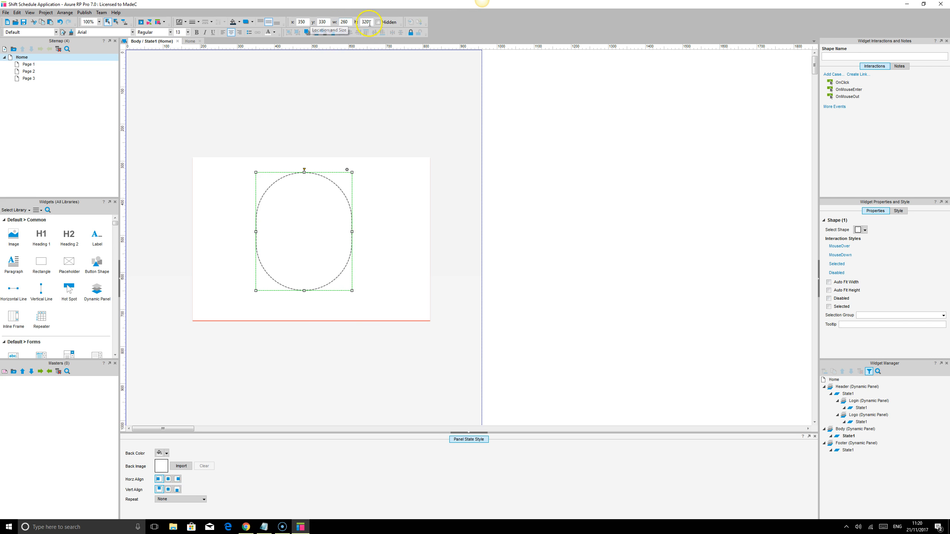
pyautogui.click(349, 21)
pyautogui.write('320')
pyautogui.moveTo(304, 169); pyautogui.dragTo(356, 174)
# - Align the dashed circle to the horizontal and vertical centre of the white card
pyautogui.click(389, 229)
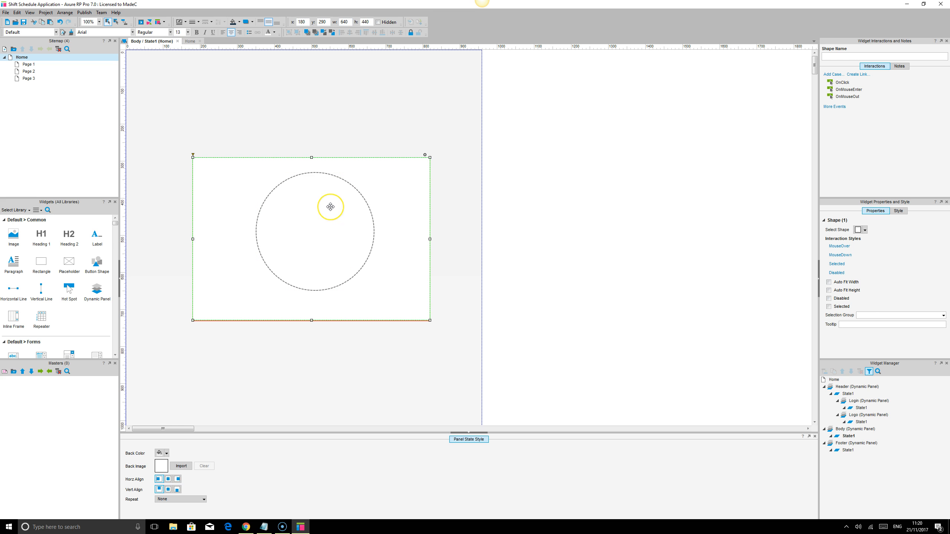
pyautogui.keyDown('ctrl'); pyautogui.click(330, 207); pyautogui.keyUp('ctrl')
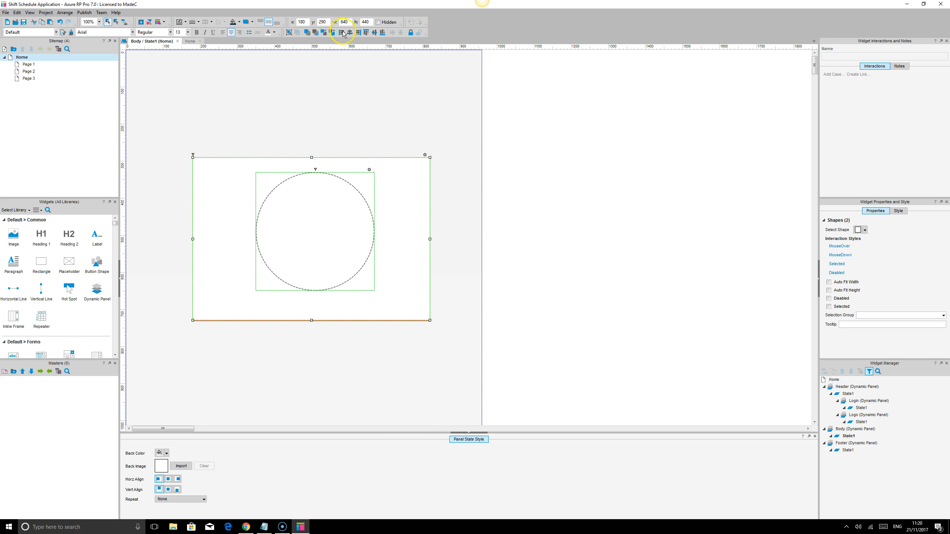
pyautogui.click(348, 33)
pyautogui.click(374, 33)
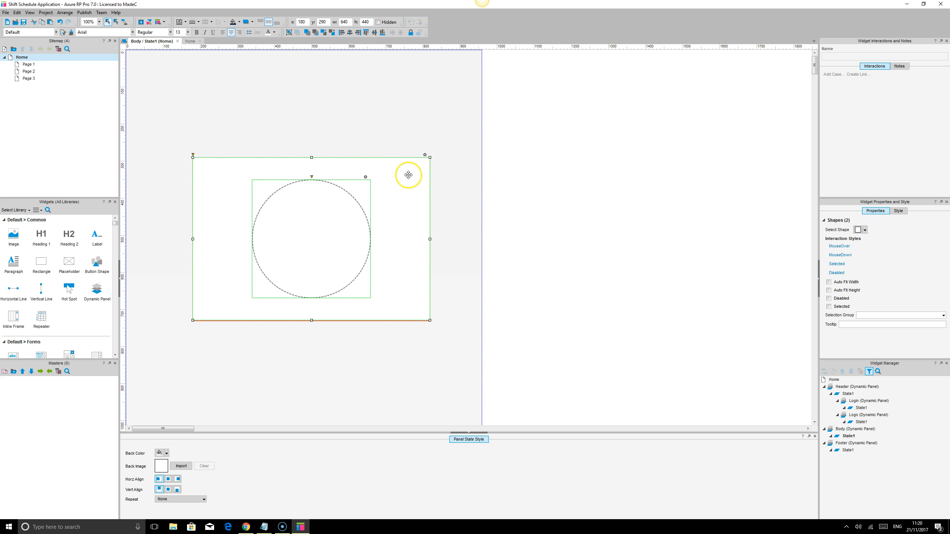
pyautogui.click(564, 230)
# - Change the circle's dashed border to blue, checking it against the reference rota site
pyautogui.click(291, 208)
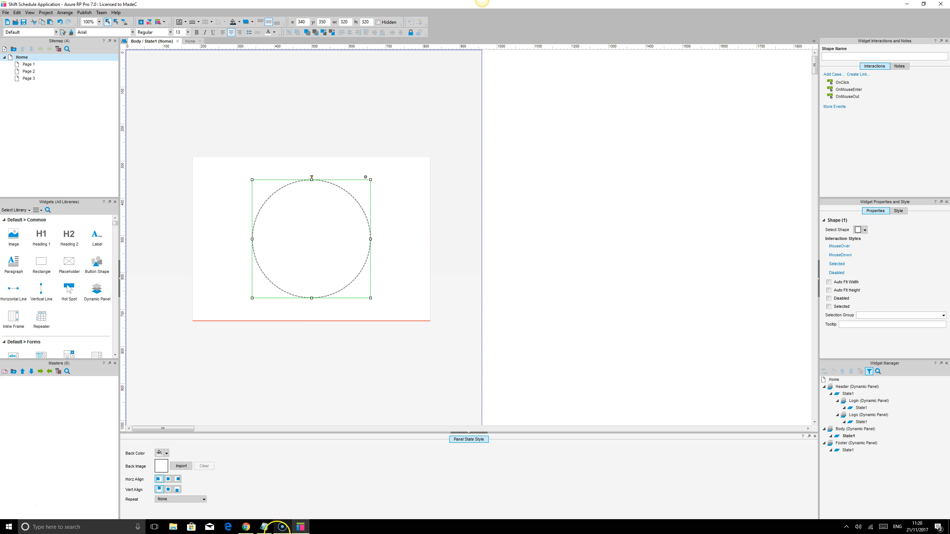
pyautogui.click(246, 526)
pyautogui.click(245, 527)
pyautogui.click(185, 21)
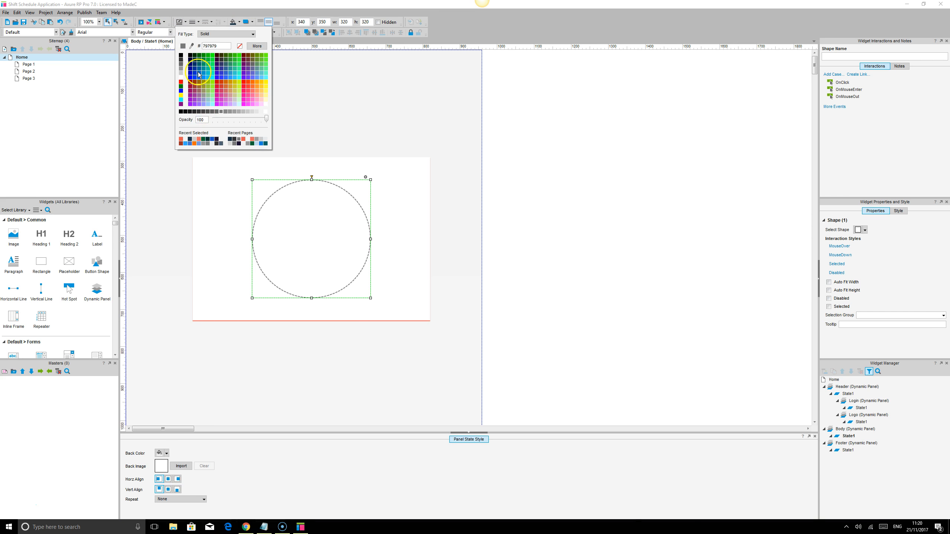
pyautogui.click(211, 140)
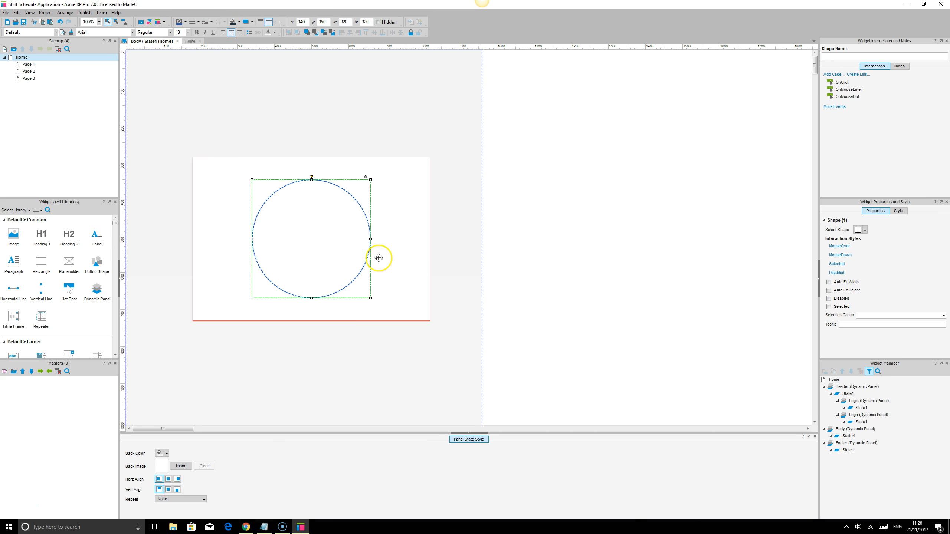
pyautogui.click(247, 528)
pyautogui.click(247, 528)
# - Duplicate the blue circle into three 70 by 70 circles placed on the ring's upper right, lower left and bottom edges
pyautogui.click(307, 197)
pyautogui.moveTo(316, 215); pyautogui.dragTo(320, 218)
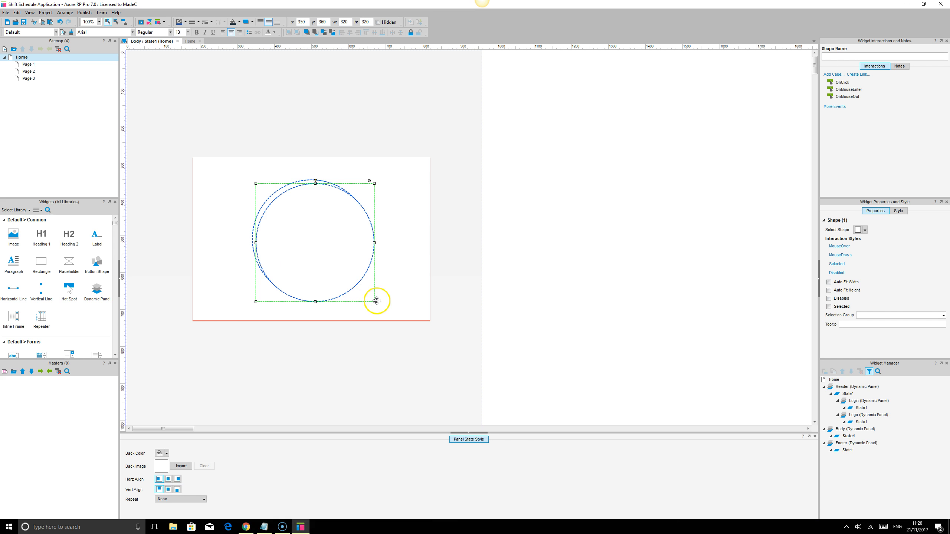
pyautogui.moveTo(374, 305); pyautogui.dragTo(334, 298)
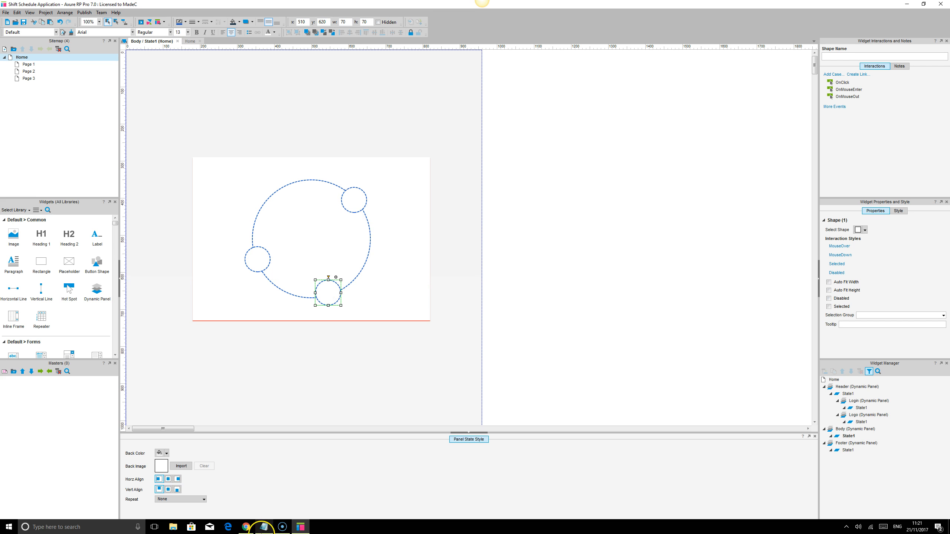
# - Check the small circles on the reference rota site and remove the fill from all three small circles
pyautogui.click(245, 527)
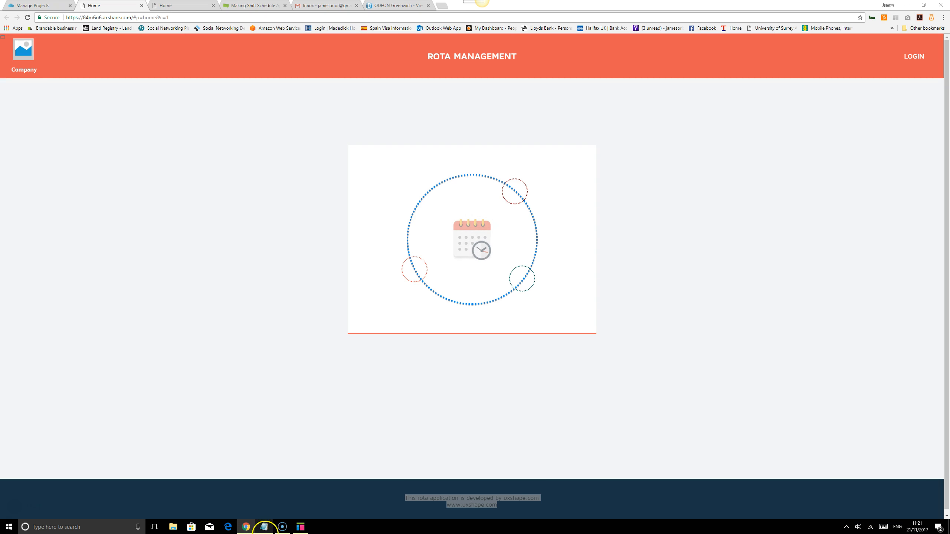
pyautogui.click(301, 527)
pyautogui.click(261, 259)
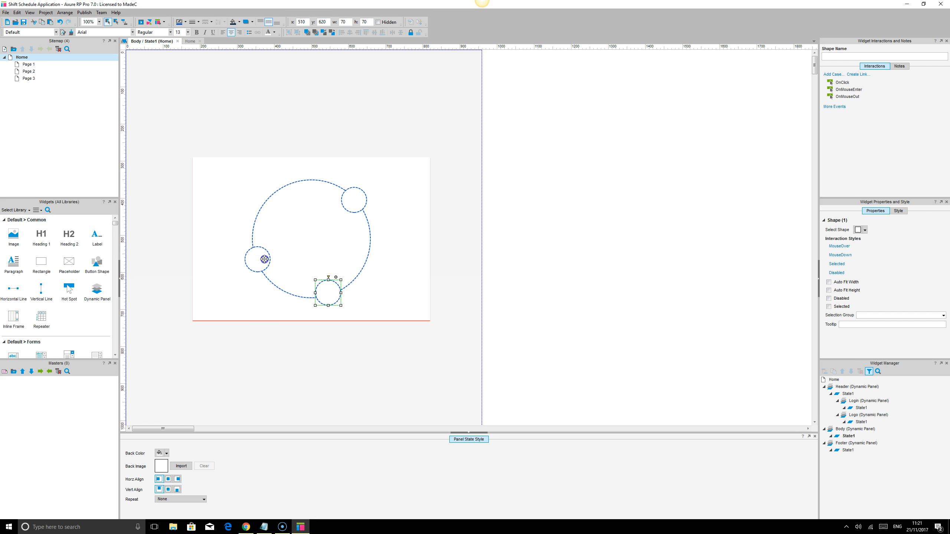
pyautogui.keyDown('ctrl'); pyautogui.click(355, 199); pyautogui.keyUp('ctrl')
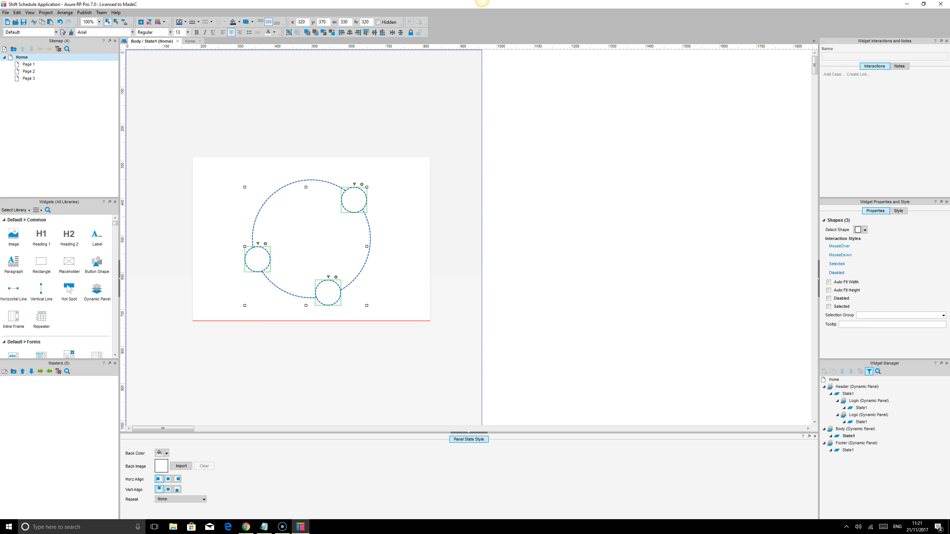
pyautogui.click(240, 23)
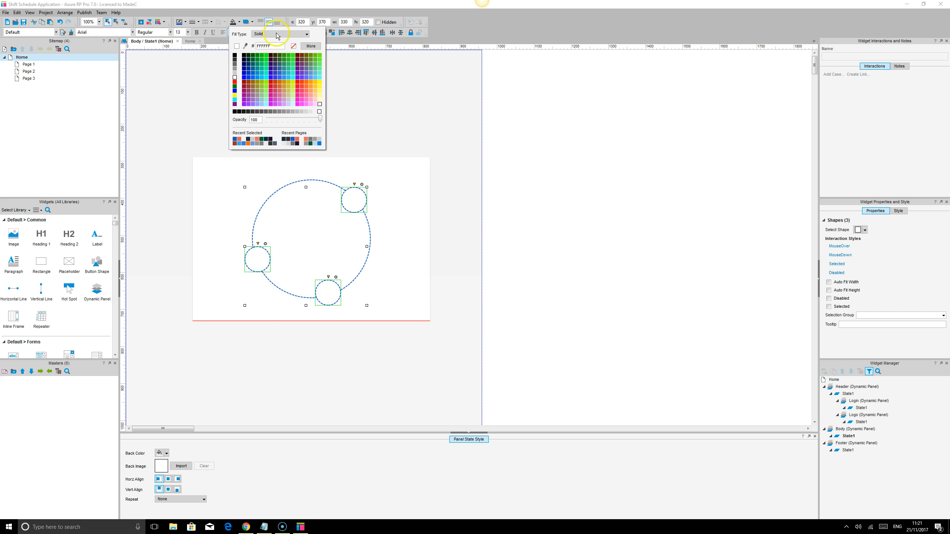
pyautogui.click(292, 47)
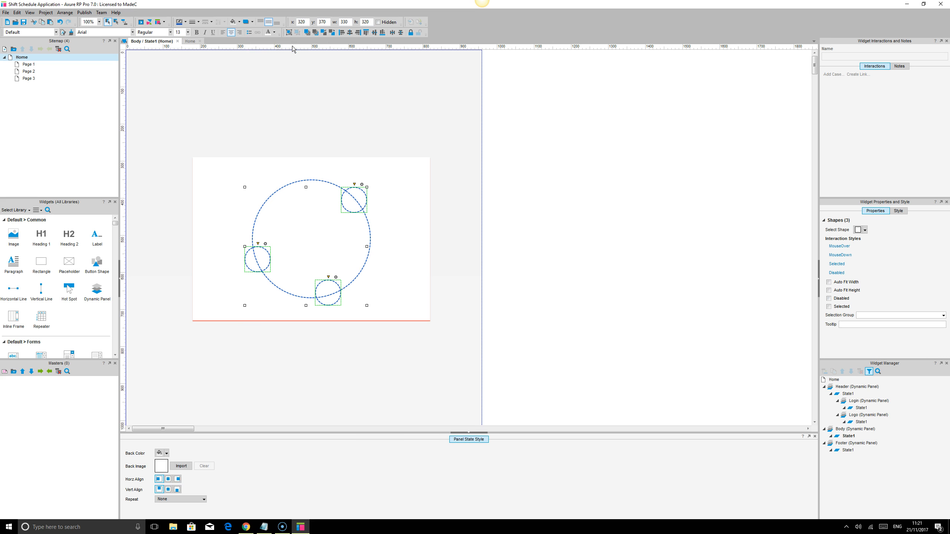
# - Set the border of the upper-right small circle to orange-red, following the reference site
pyautogui.click(246, 527)
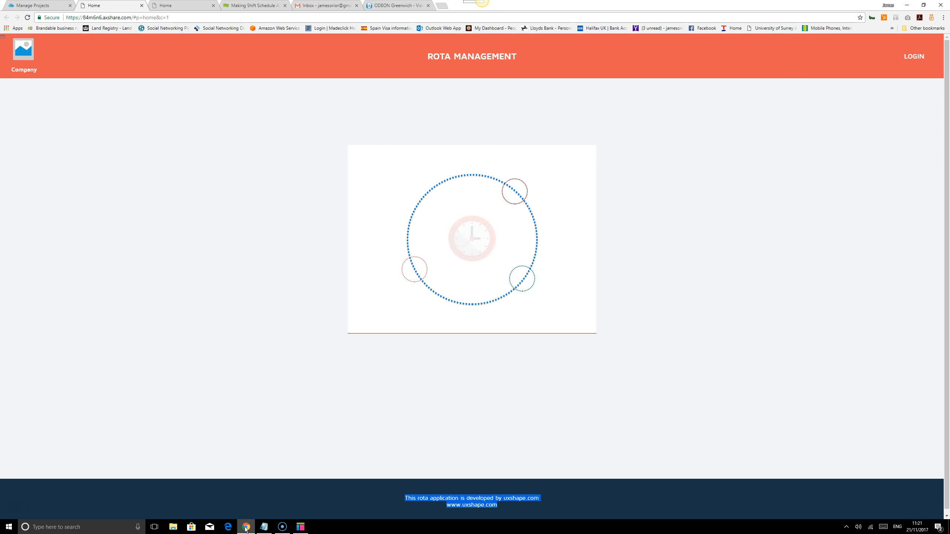
pyautogui.click(246, 527)
pyautogui.click(350, 197)
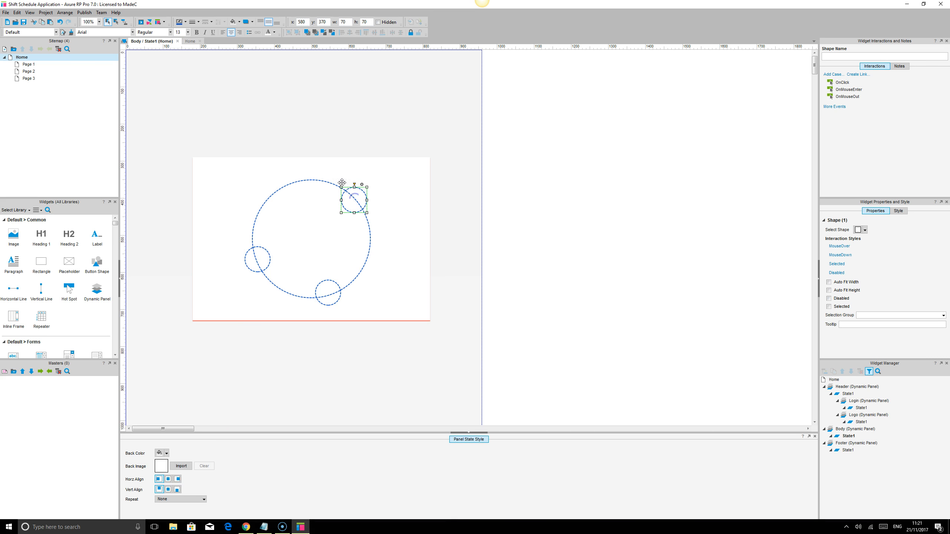
pyautogui.click(182, 24)
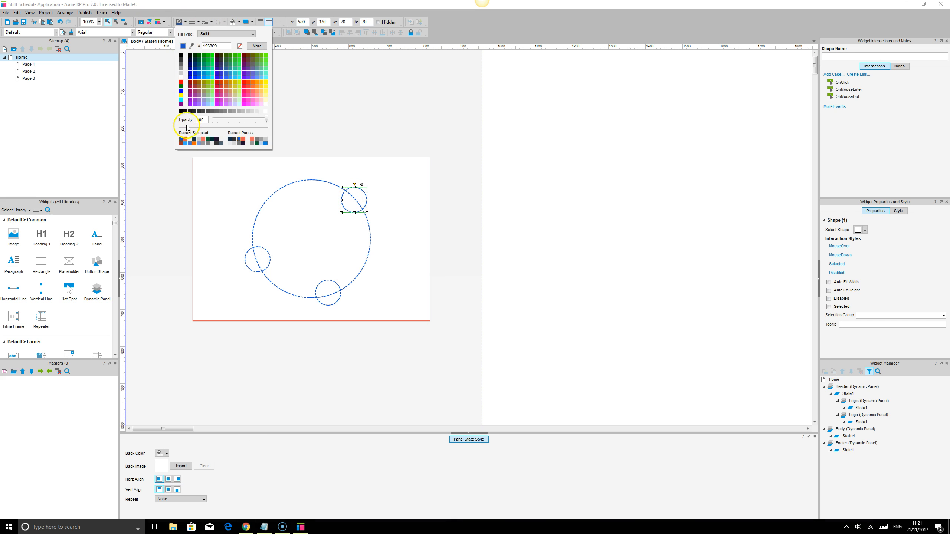
pyautogui.click(184, 140)
# - Set the border of the bottom small circle to dark green, following the reference site
pyautogui.click(328, 292)
pyautogui.click(231, 530)
pyautogui.click(245, 527)
pyautogui.click(245, 527)
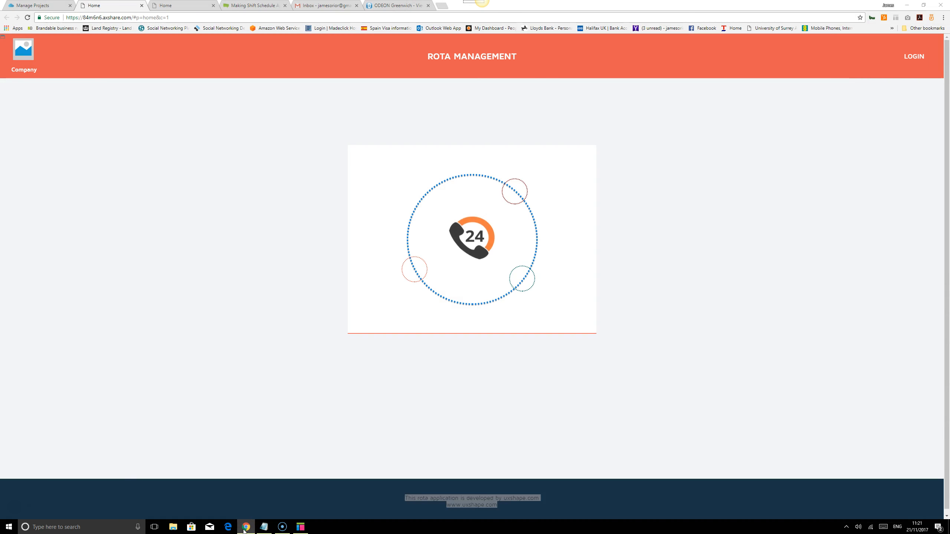
pyautogui.click(187, 23)
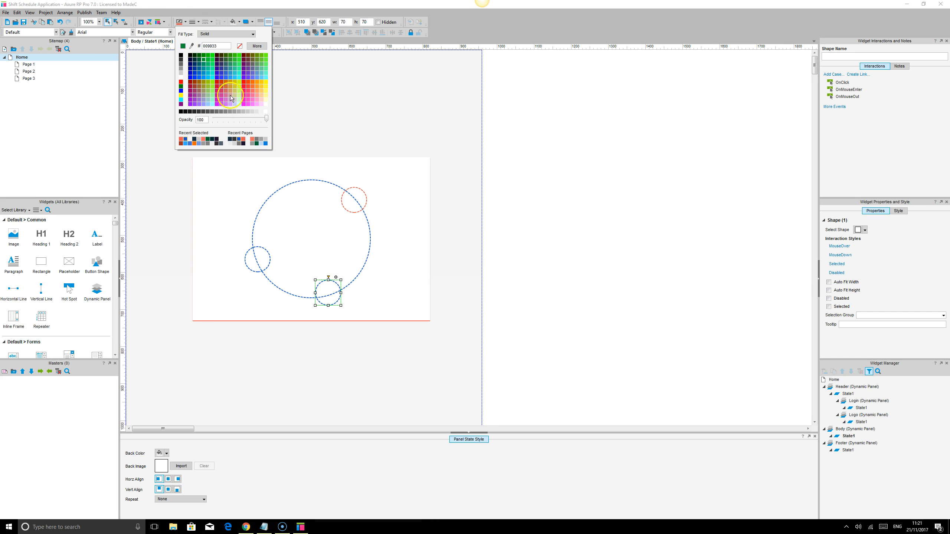
pyautogui.click(208, 139)
pyautogui.click(570, 240)
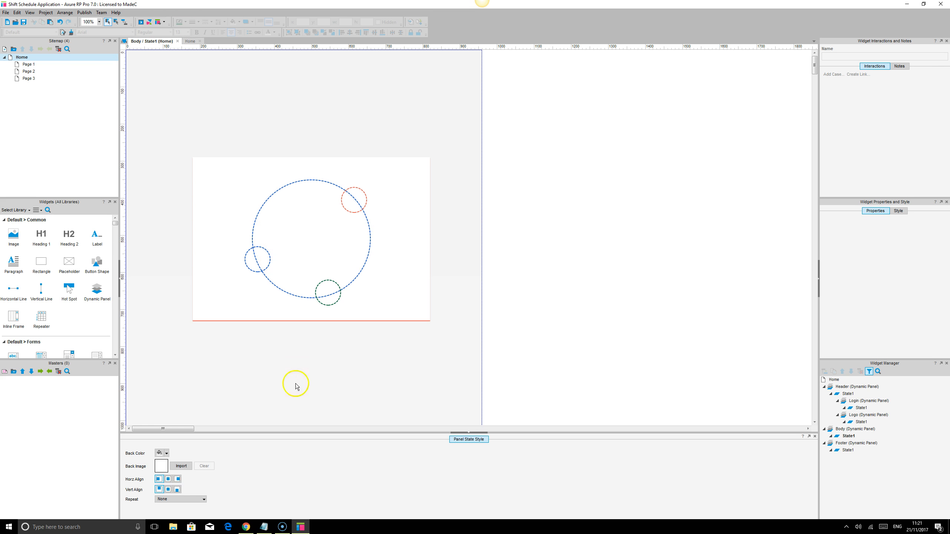
# - Set the border of the lower-left small circle to reddish brown after checking the reference site
pyautogui.click(245, 527)
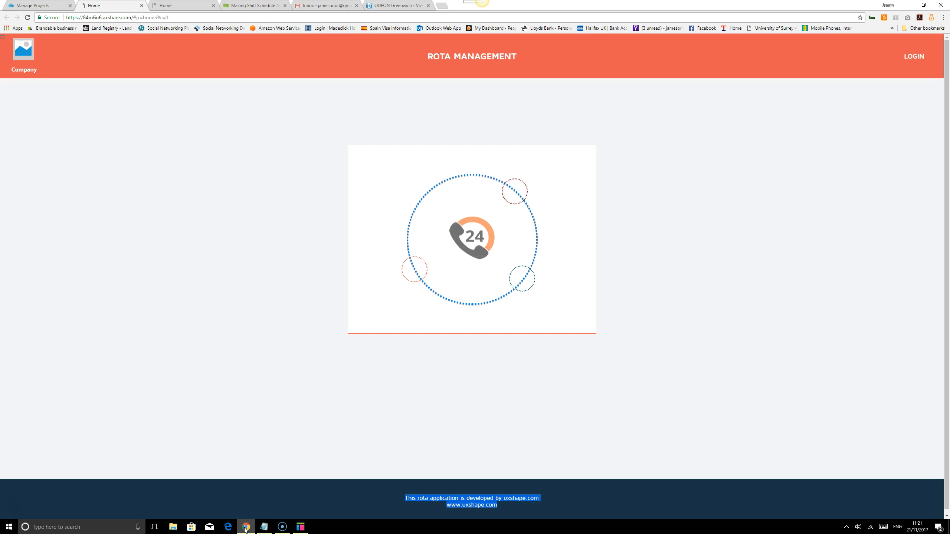
pyautogui.click(245, 527)
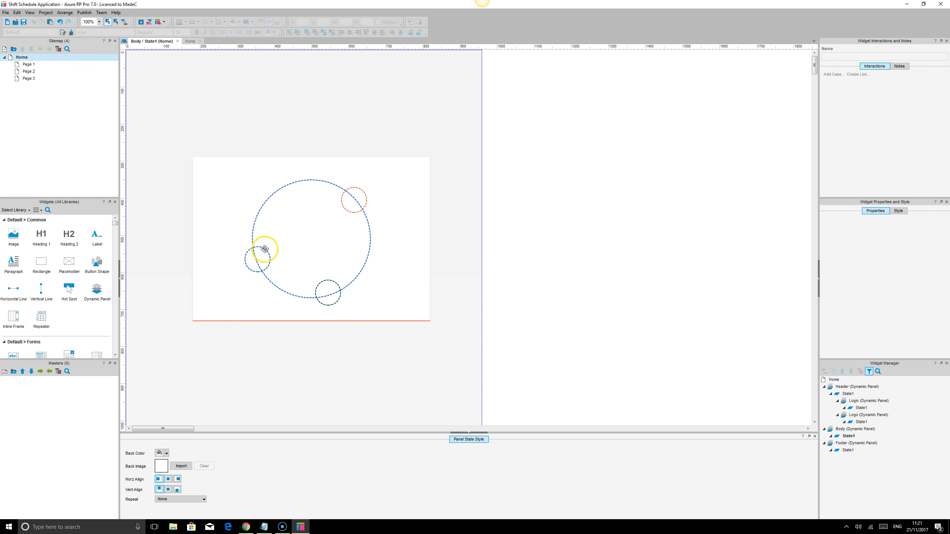
pyautogui.click(265, 251)
pyautogui.click(186, 23)
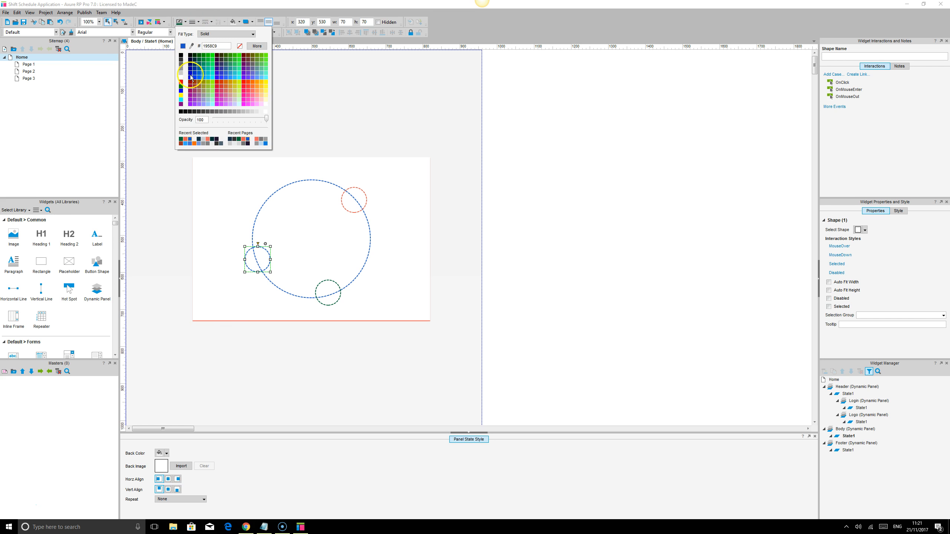
pyautogui.click(181, 143)
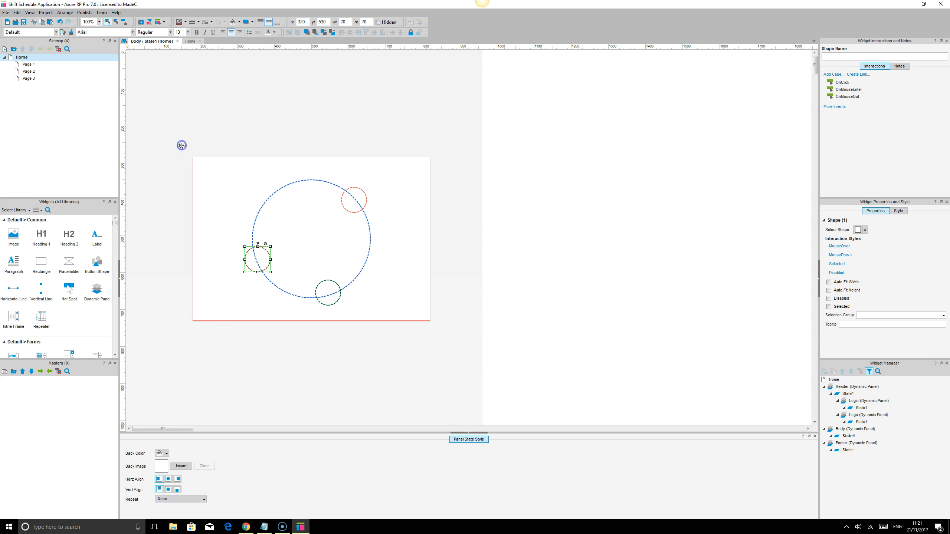
pyautogui.click(572, 239)
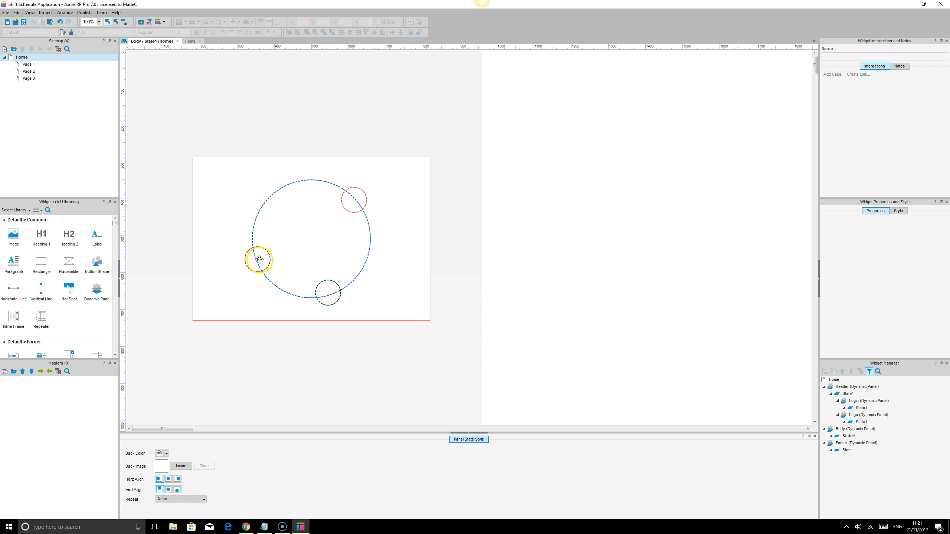
# - Group the large blue circle with its three small circles
pyautogui.click(282, 189)
pyautogui.keyDown('ctrl'); pyautogui.click(354, 197); pyautogui.keyUp('ctrl')
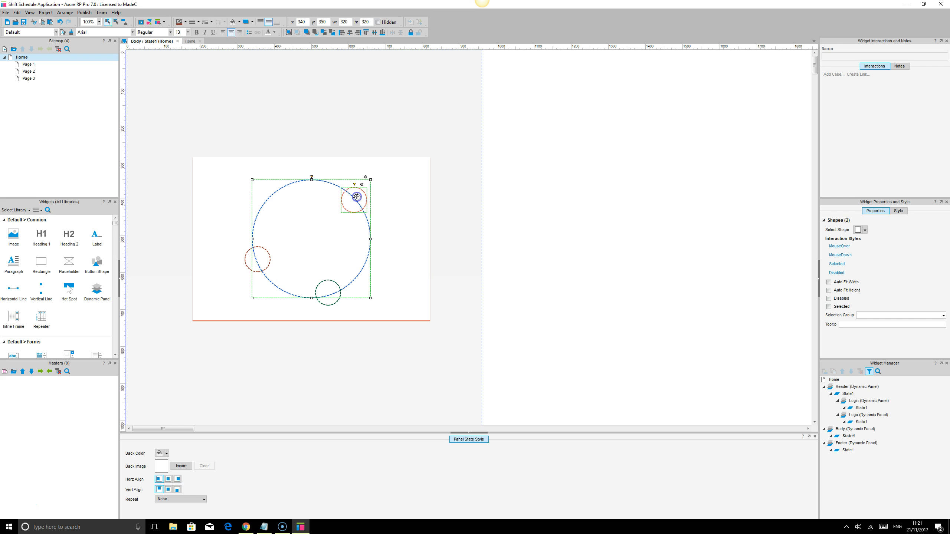
pyautogui.keyDown('ctrl'); pyautogui.click(262, 254); pyautogui.keyUp('ctrl')
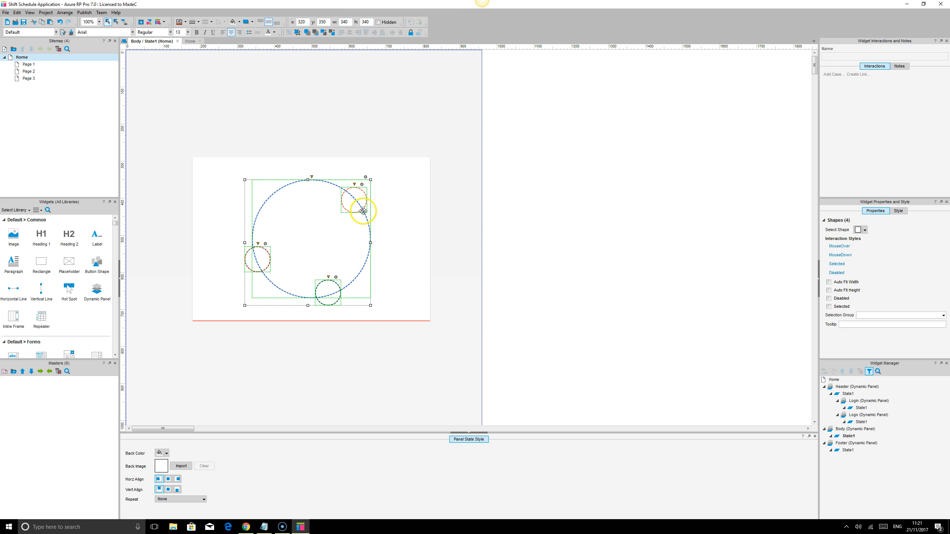
# - Centre the circle group horizontally and vertically in the white card and group it together with the card
pyautogui.click(390, 196)
pyautogui.hotkey('ctrl', 'a')
pyautogui.click(349, 33)
pyautogui.click(375, 33)
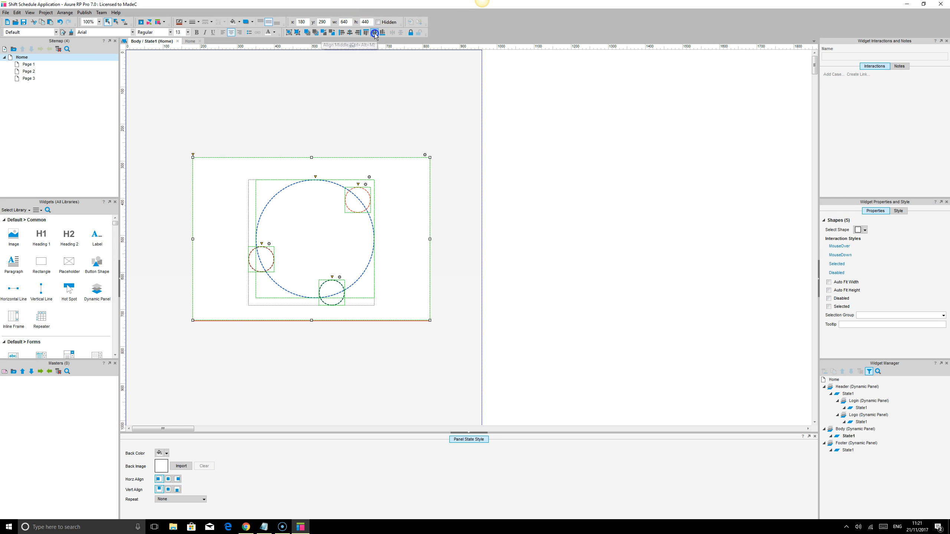
pyautogui.click(290, 34)
pyautogui.click(602, 189)
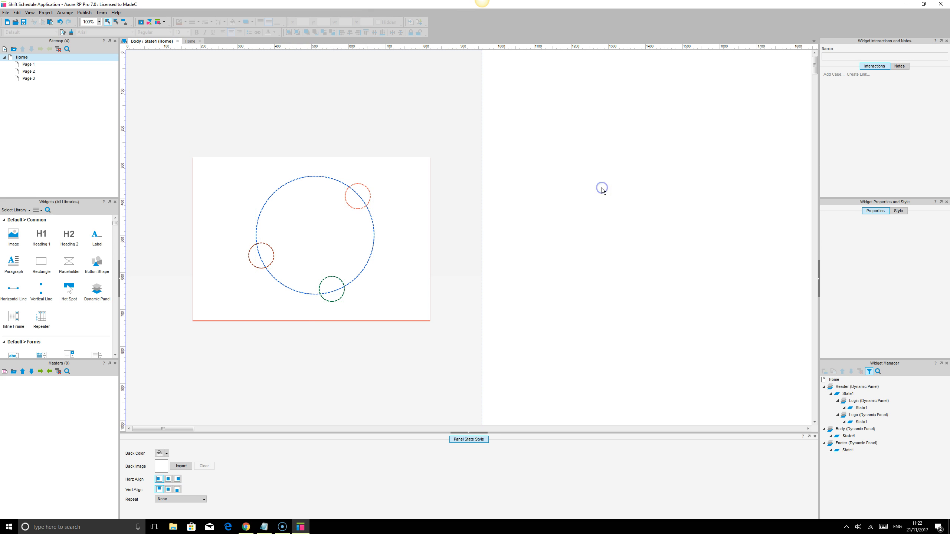
# - Check the reference site's central image and place an 85 by 85 Image widget inside the large blue circle
pyautogui.click(246, 526)
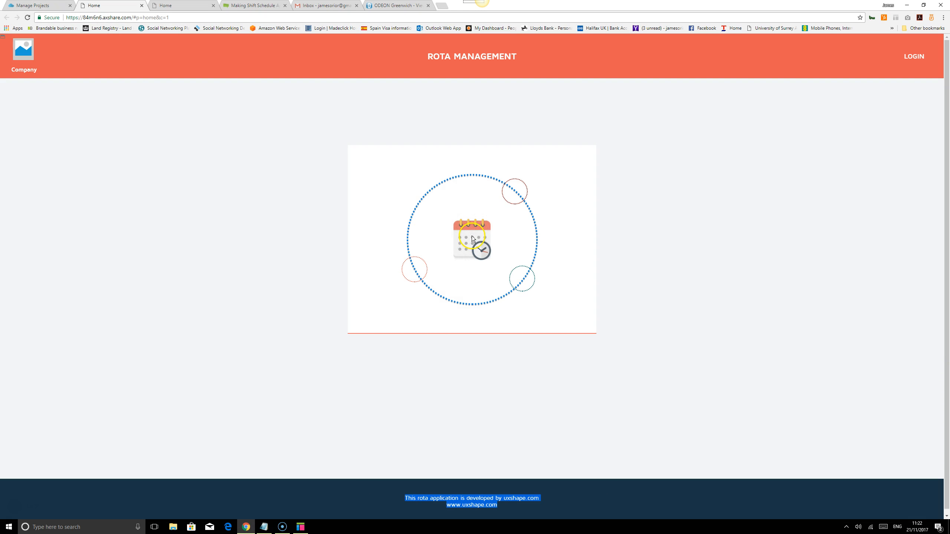
pyautogui.click(303, 528)
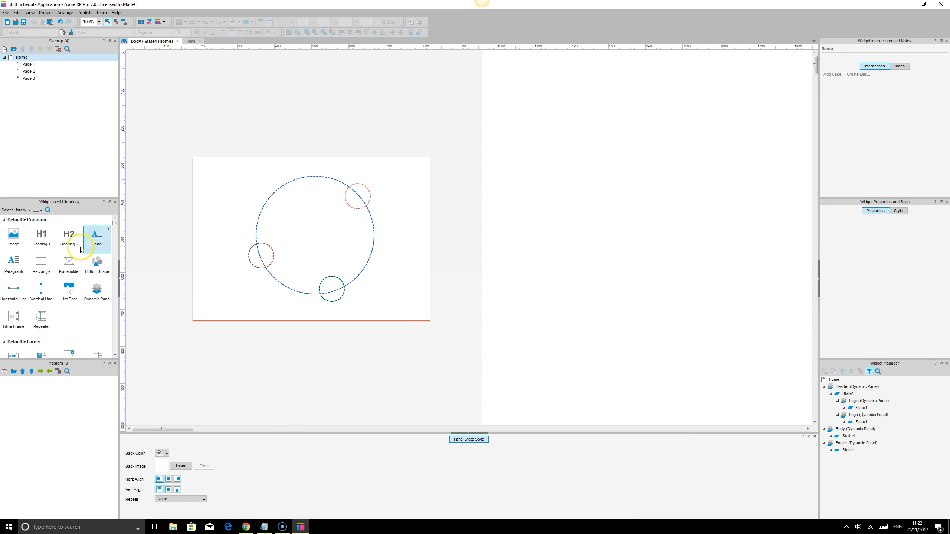
pyautogui.moveTo(176, 248); pyautogui.dragTo(294, 254)
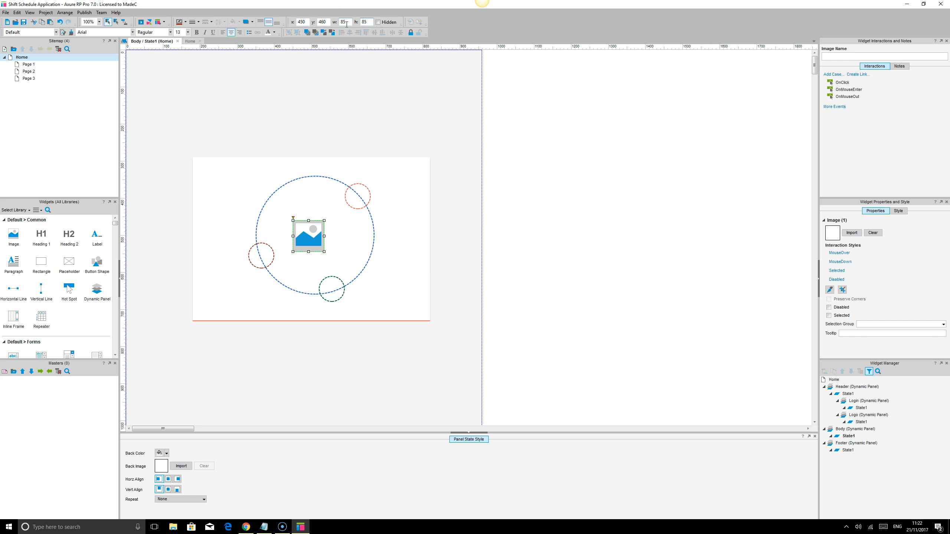
pyautogui.hotkey('ctrl', 'a')
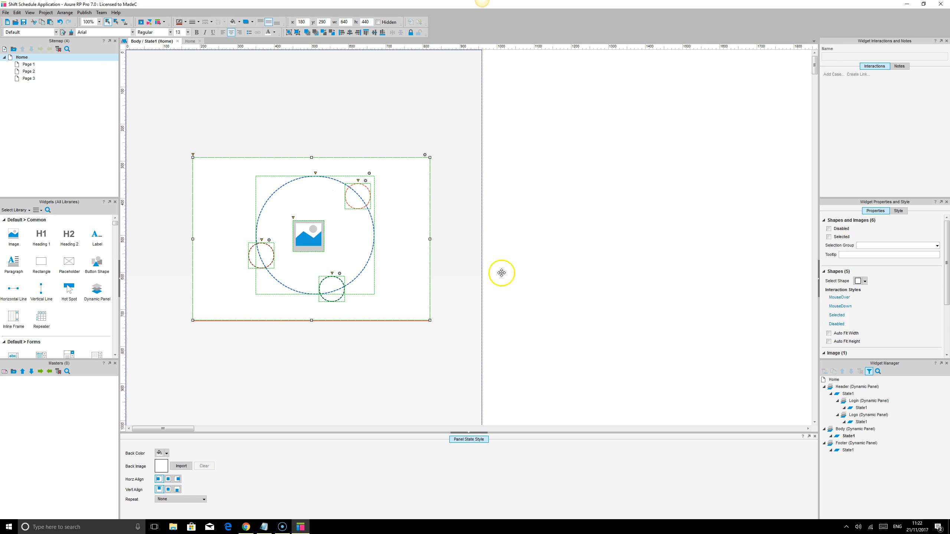
pyautogui.click(598, 261)
# - Ungroup the white card from the circle group
pyautogui.click(399, 175)
pyautogui.click(299, 35)
pyautogui.click(585, 159)
# - Align the image placeholder with the circle group and adjust it to the large circle's centre at x 468, y 458
pyautogui.click(357, 187)
pyautogui.keyDown('shift'); pyautogui.click(315, 234); pyautogui.keyUp('shift')
pyautogui.click(349, 33)
pyautogui.click(375, 33)
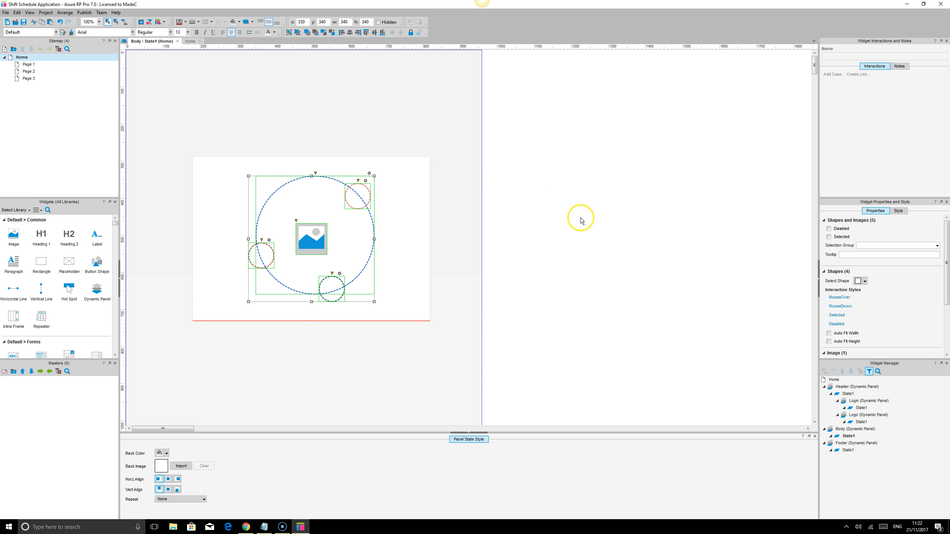
pyautogui.click(577, 216)
pyautogui.moveTo(310, 237); pyautogui.dragTo(314, 235)
pyautogui.click(554, 259)
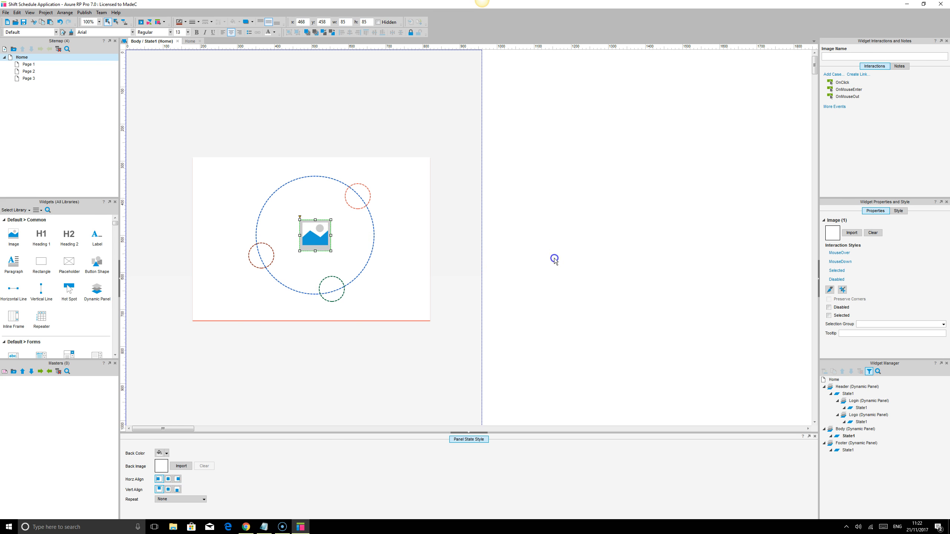
# - Import login.png from the images folder into the central image placeholder without autosizing it
pyautogui.click(314, 231)
pyautogui.doubleClick(313, 233)
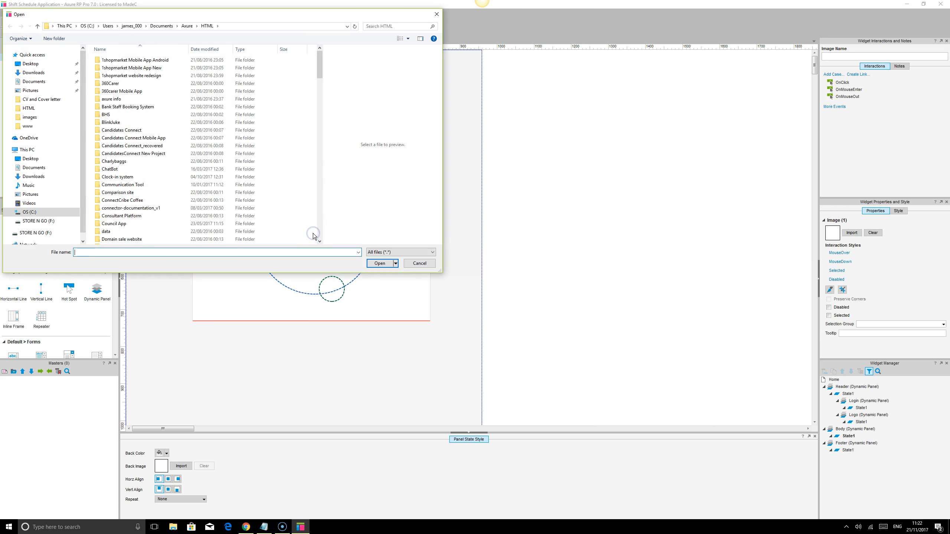
pyautogui.click(33, 100)
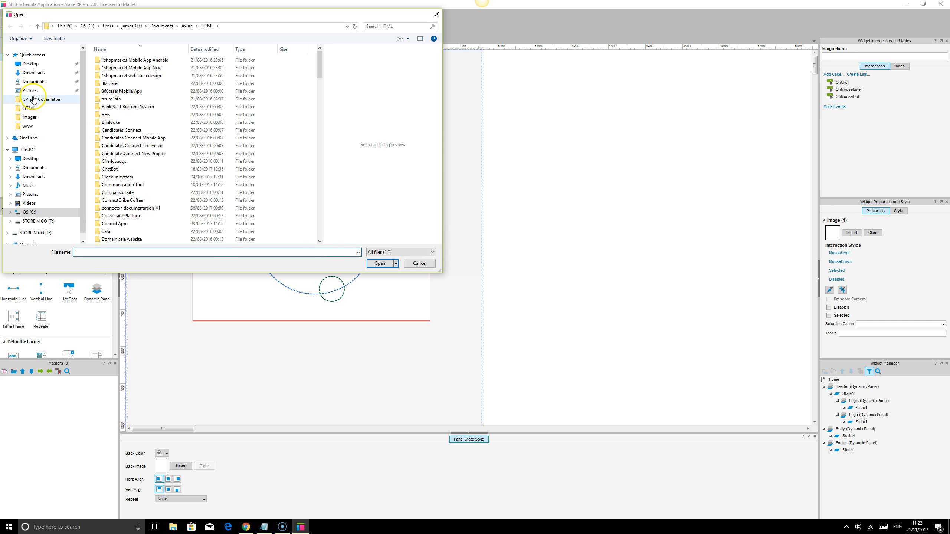
pyautogui.click(31, 119)
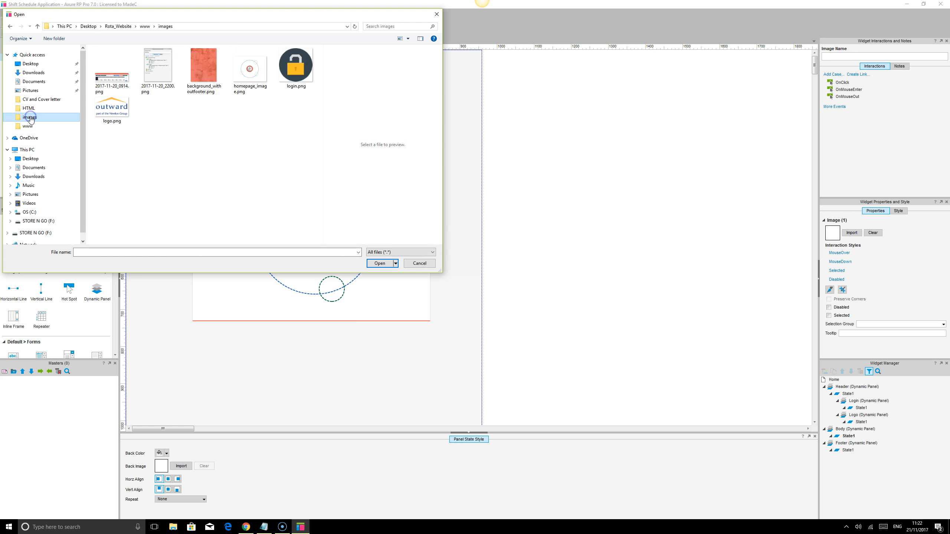
pyautogui.click(297, 72)
pyautogui.click(375, 264)
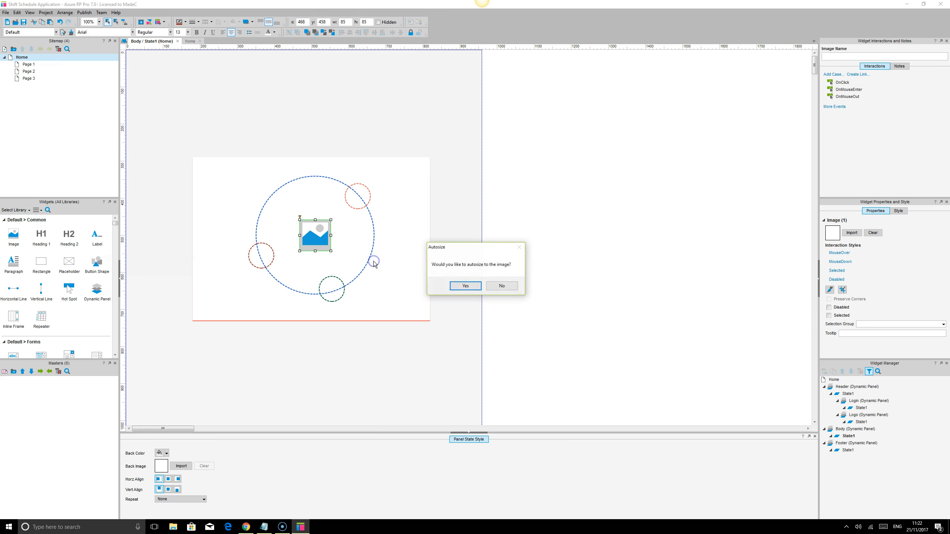
pyautogui.click(503, 287)
pyautogui.click(545, 260)
pyautogui.moveTo(285, 235); pyautogui.dragTo(313, 235)
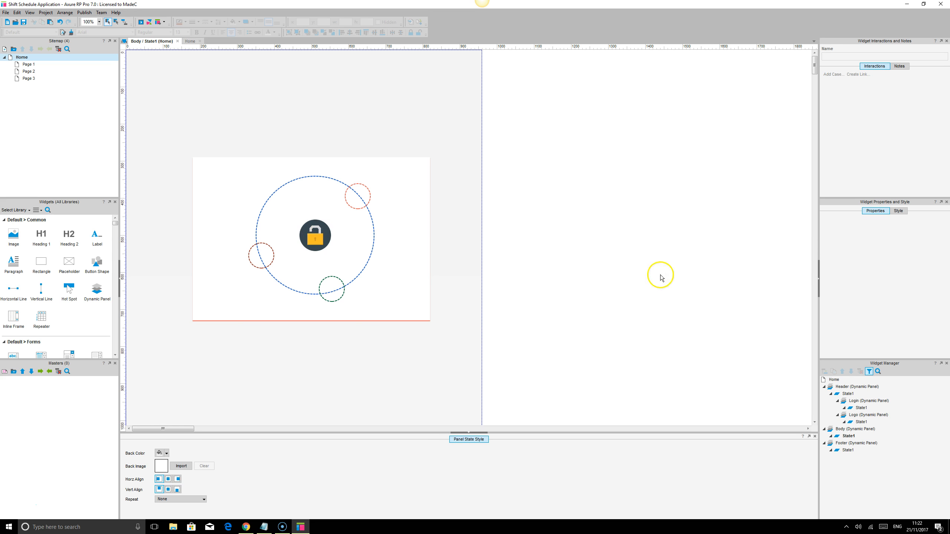
# - Convert the lock image to a dynamic panel and name it body_banner_image
pyautogui.click(316, 233)
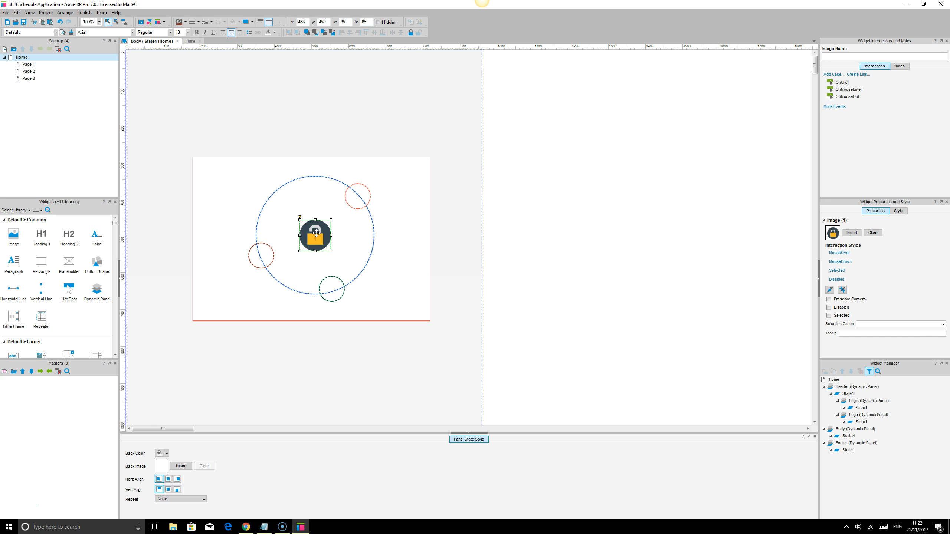
pyautogui.rightClick(317, 232)
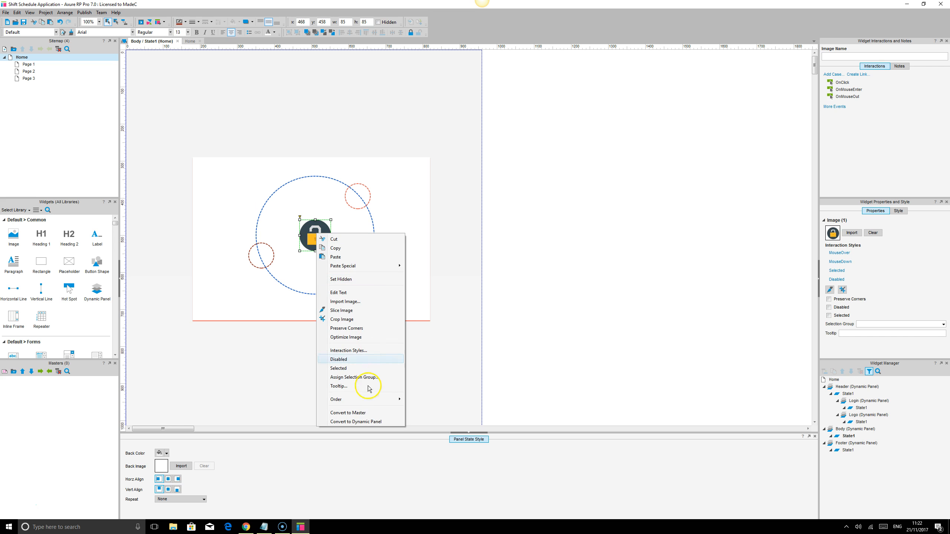
pyautogui.click(365, 422)
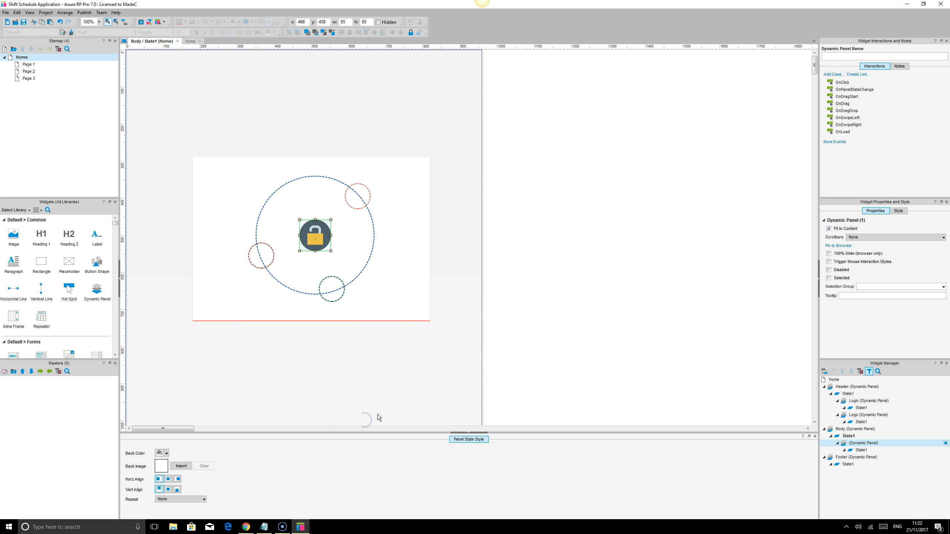
pyautogui.click(858, 444)
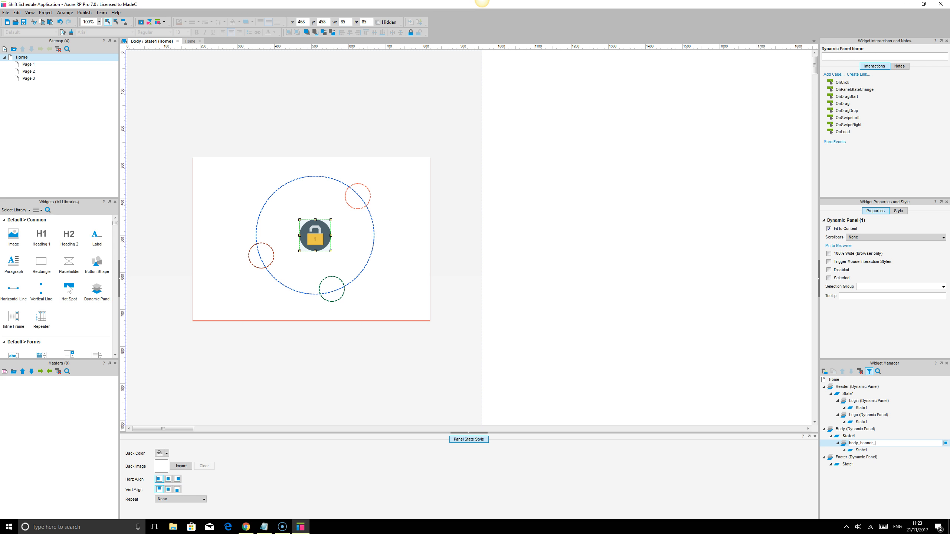
pyautogui.press('Return')
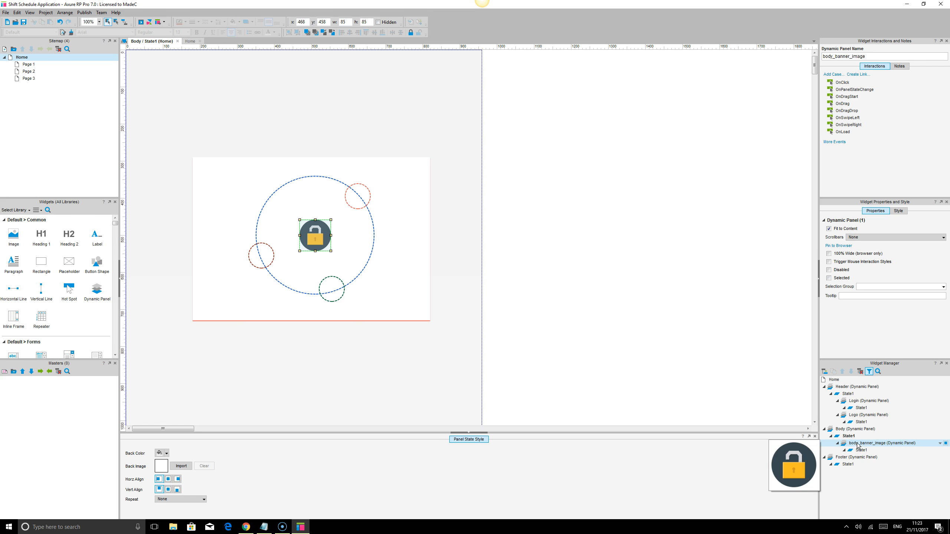
# - Open State1 of body_banner_image to check its content, and close it again
pyautogui.doubleClick(860, 449)
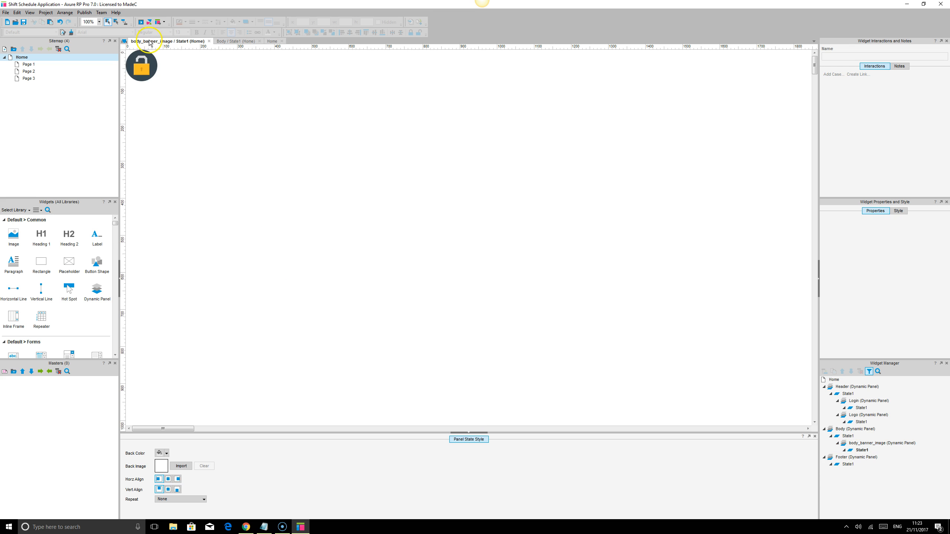
pyautogui.click(144, 69)
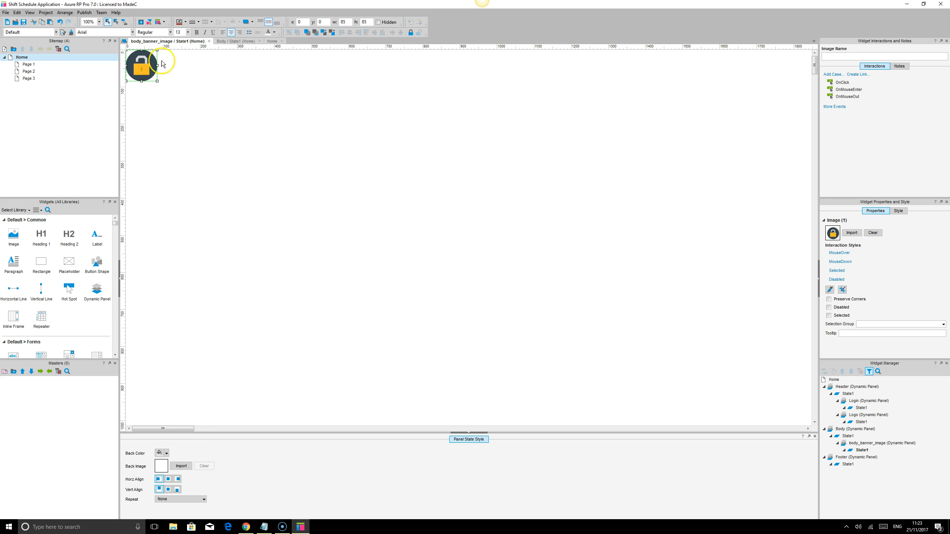
pyautogui.click(209, 41)
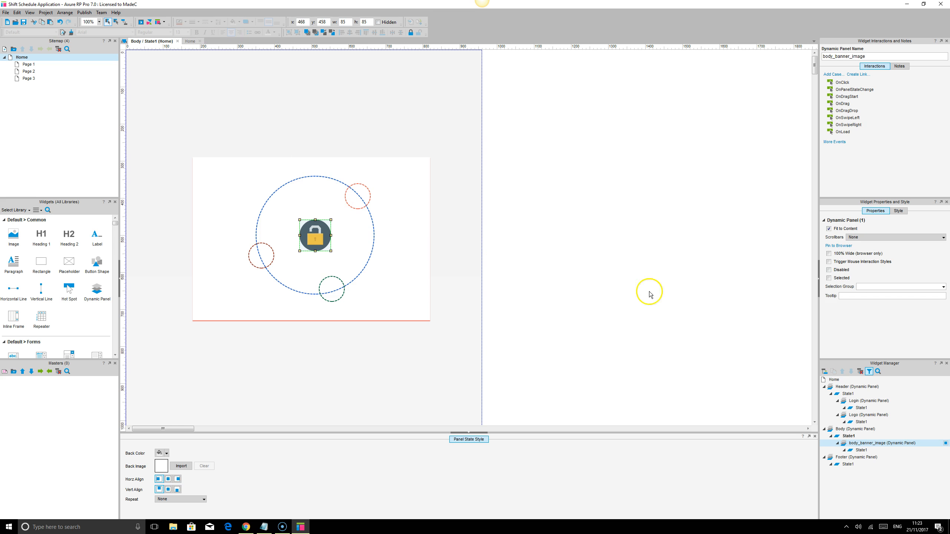
# - Add two more states, State2 and State3, to the body_banner_image dynamic panel
pyautogui.doubleClick(857, 444)
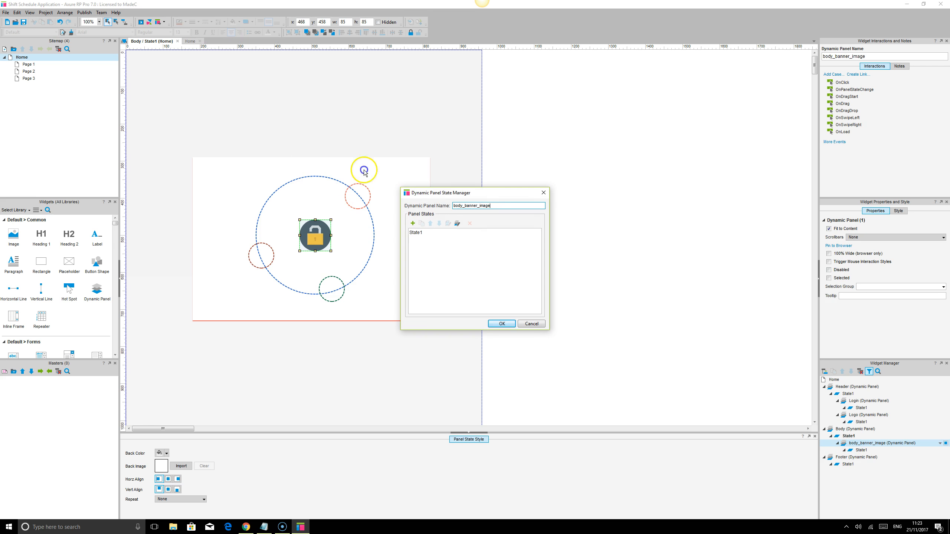
pyautogui.click(412, 223)
pyautogui.click(413, 223)
pyautogui.click(418, 240)
pyautogui.click(416, 232)
pyautogui.click(418, 240)
pyautogui.click(418, 249)
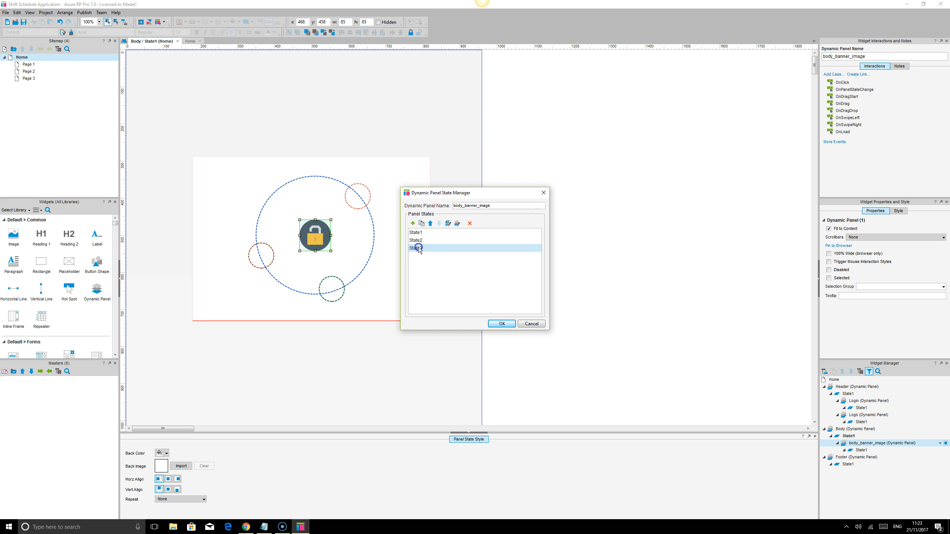
pyautogui.click(502, 323)
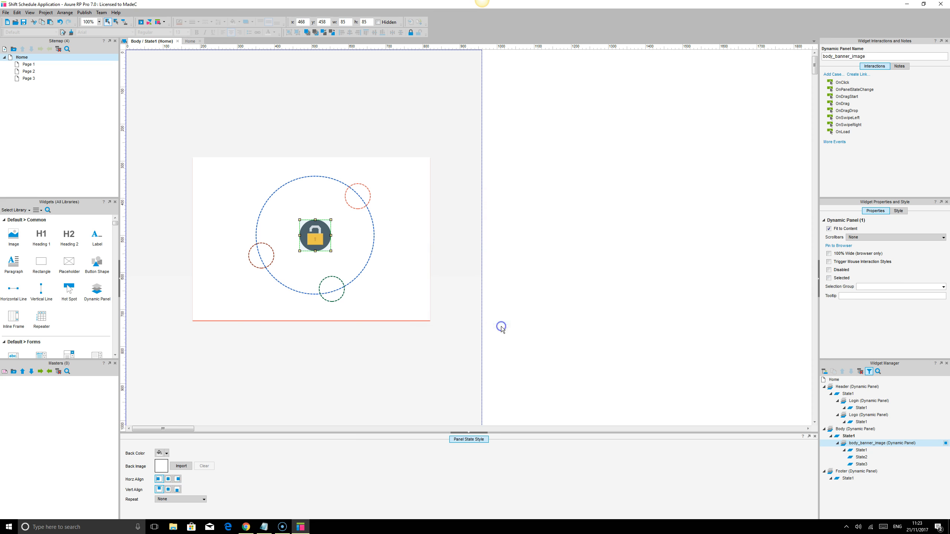
# - Copy the lock image from State1 of body_banner_image into State2 and State3
pyautogui.doubleClick(861, 456)
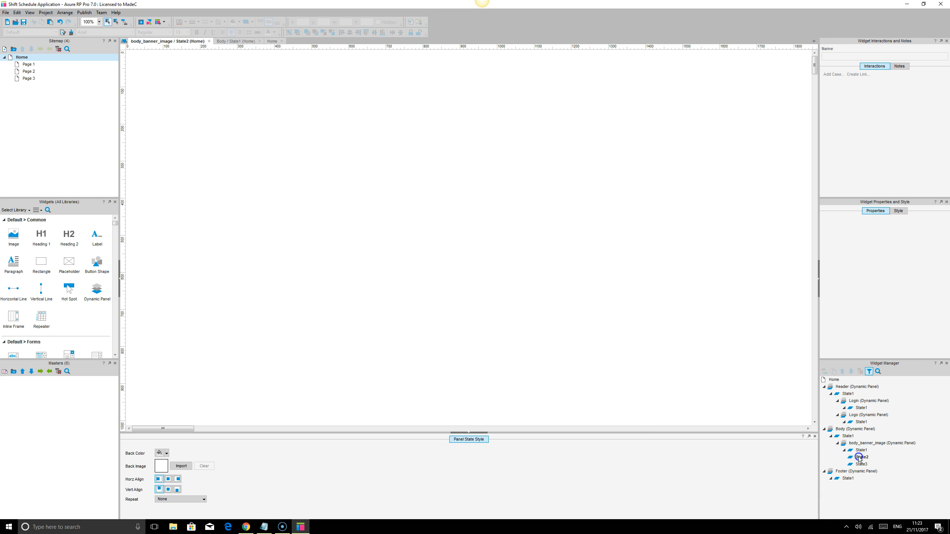
pyautogui.click(860, 450)
pyautogui.doubleClick(861, 450)
pyautogui.click(152, 64)
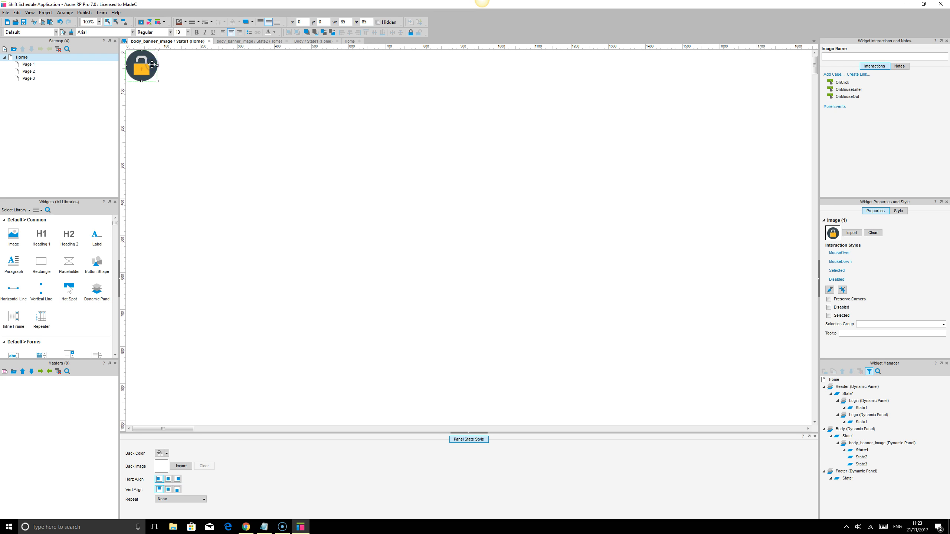
pyautogui.doubleClick(861, 457)
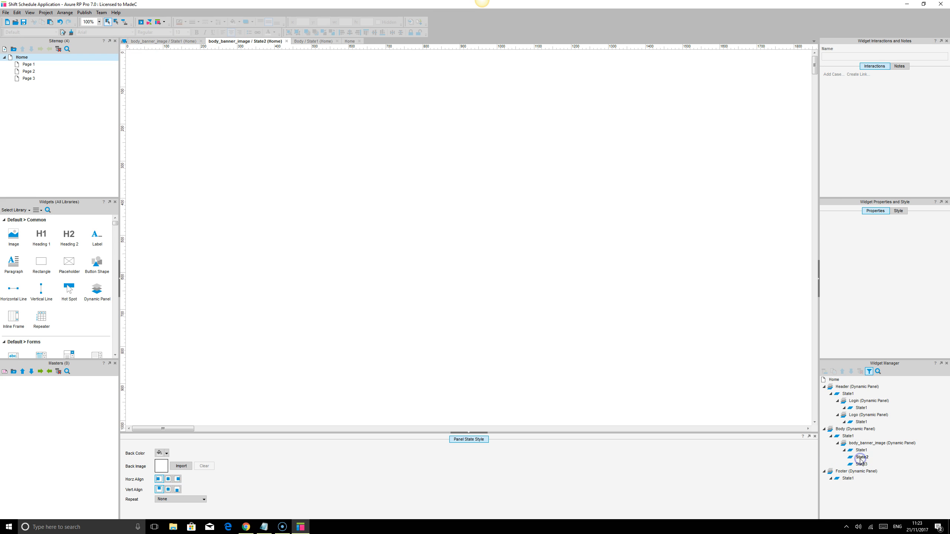
pyautogui.doubleClick(861, 464)
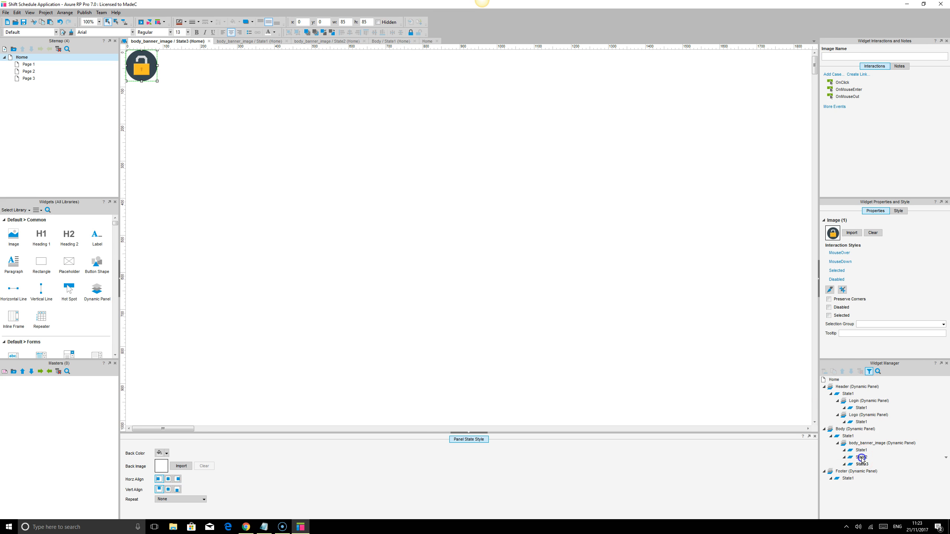
# - Replace the lock image in State2 with 02.png from the desktop's Petty Cash folder without autosizing
pyautogui.doubleClick(861, 457)
pyautogui.doubleClick(143, 66)
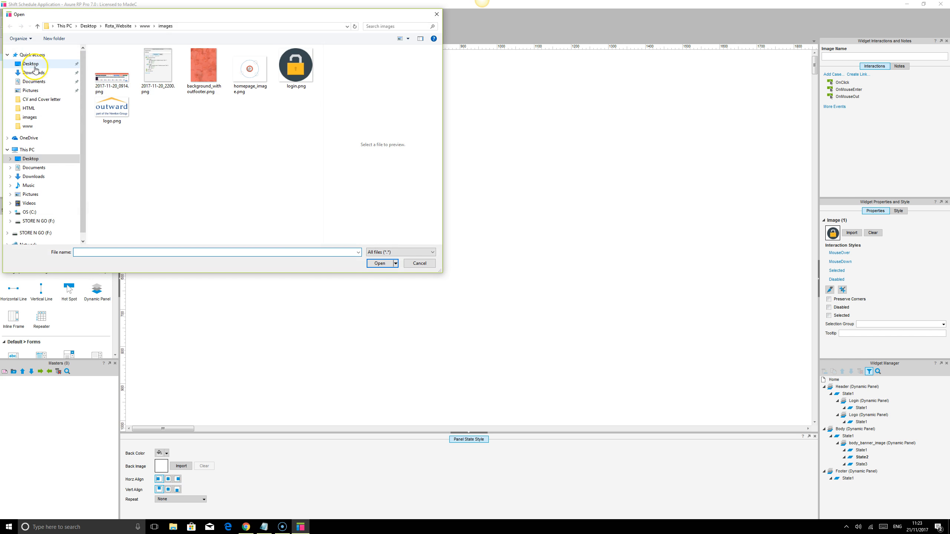
pyautogui.click(30, 64)
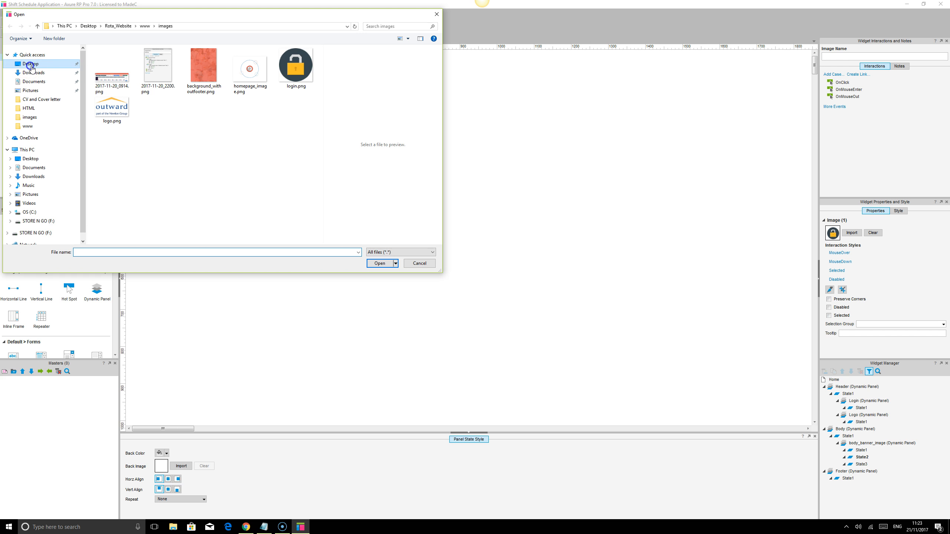
pyautogui.doubleClick(292, 170)
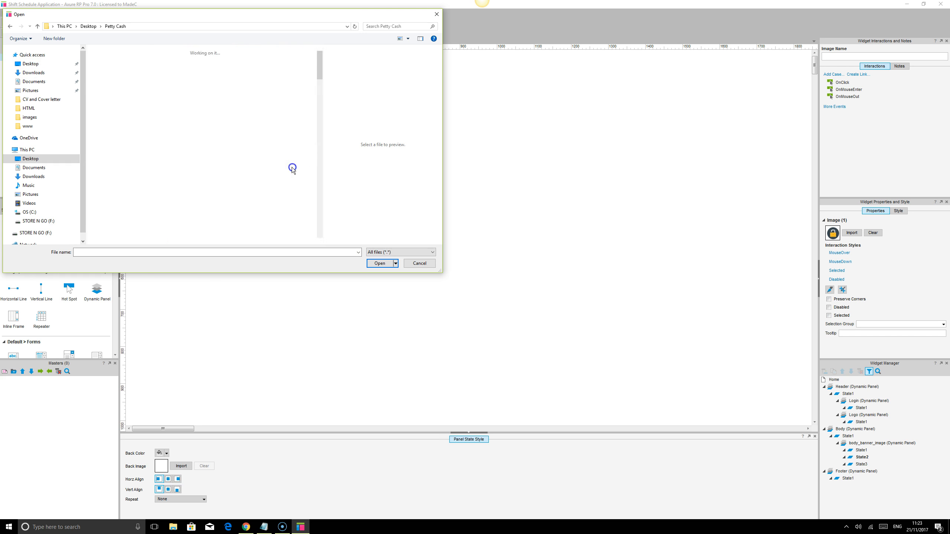
pyautogui.click(154, 64)
pyautogui.click(377, 263)
pyautogui.click(501, 286)
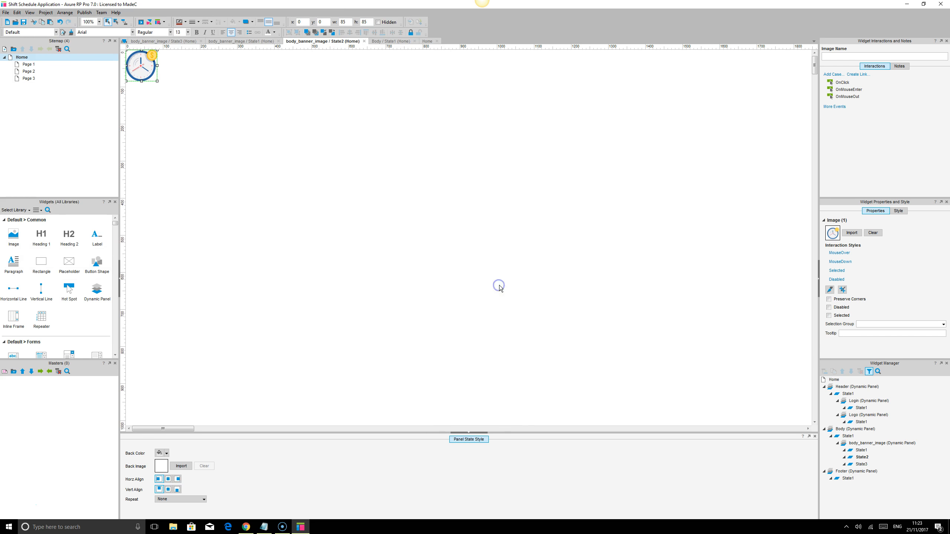
# - Replace the lock image in State3 with the red 24/7 phone icon without autosizing, and return to the Home page
pyautogui.click(860, 464)
pyautogui.doubleClick(860, 464)
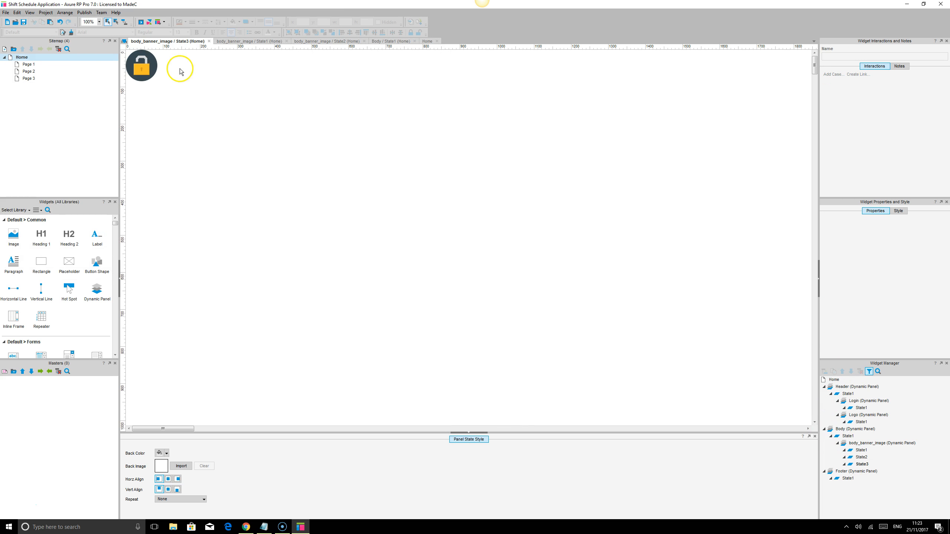
pyautogui.doubleClick(141, 66)
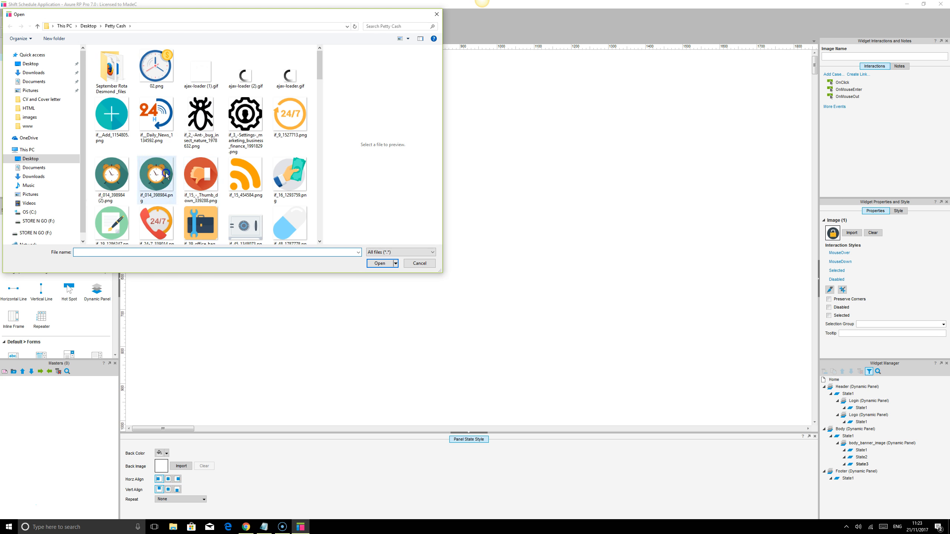
pyautogui.click(156, 229)
pyautogui.click(379, 263)
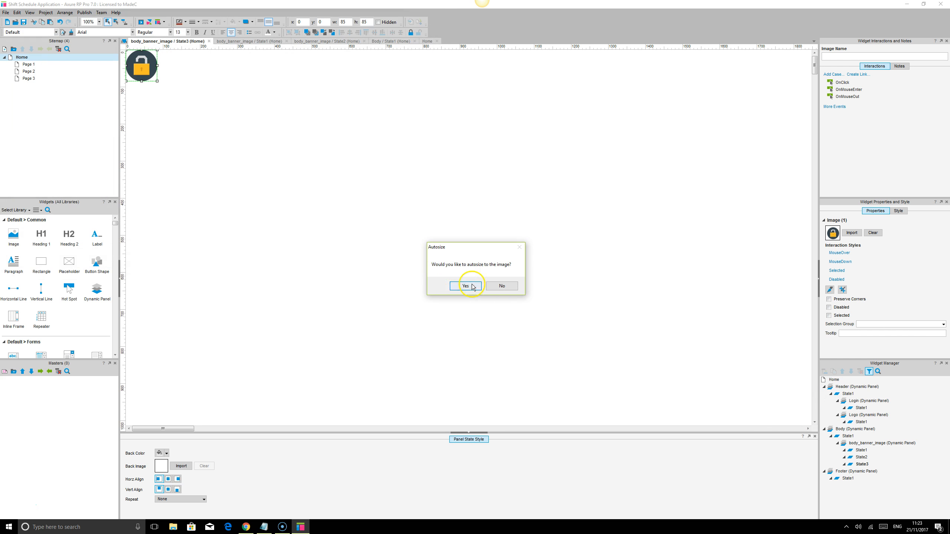
pyautogui.click(501, 286)
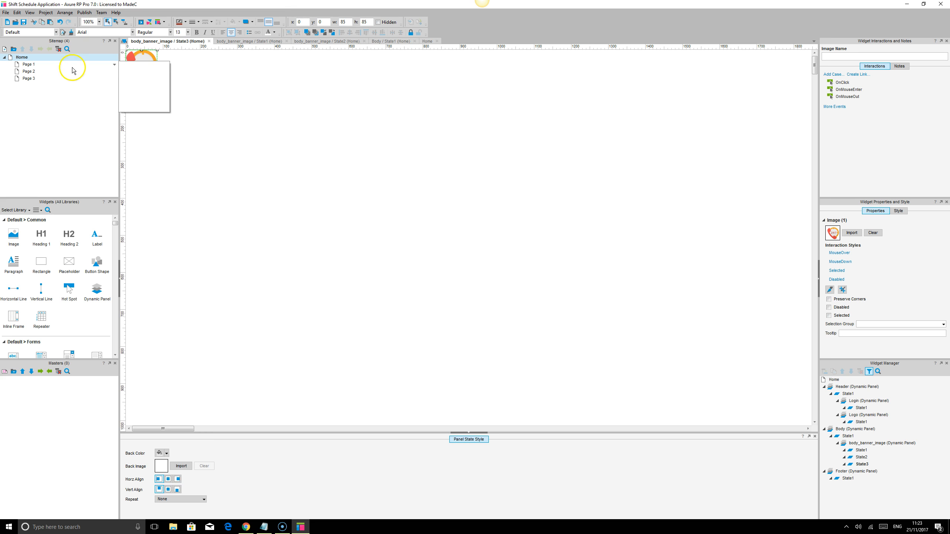
pyautogui.doubleClick(21, 58)
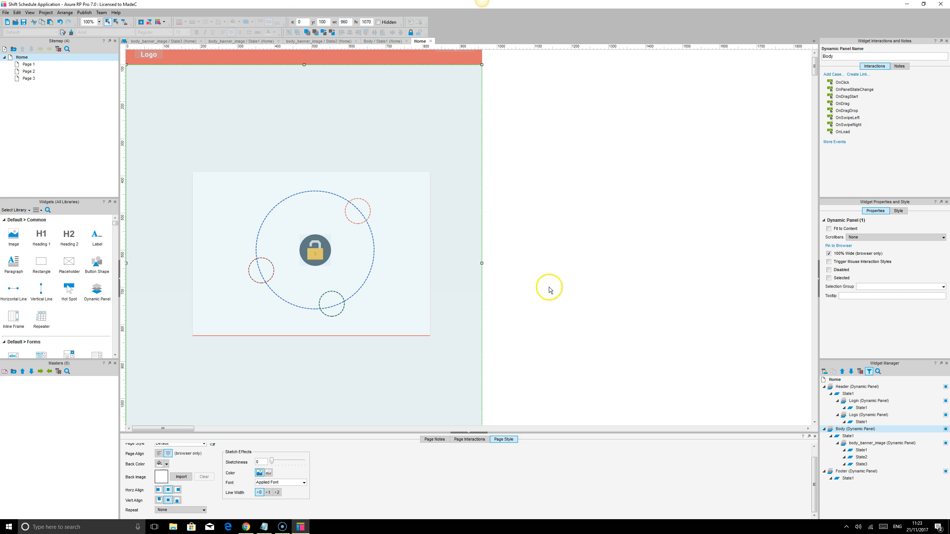
# - Open State1 of the Body panel and give body_banner_image an OnLoad case with a Set Panel State action targeting itself
pyautogui.doubleClick(853, 436)
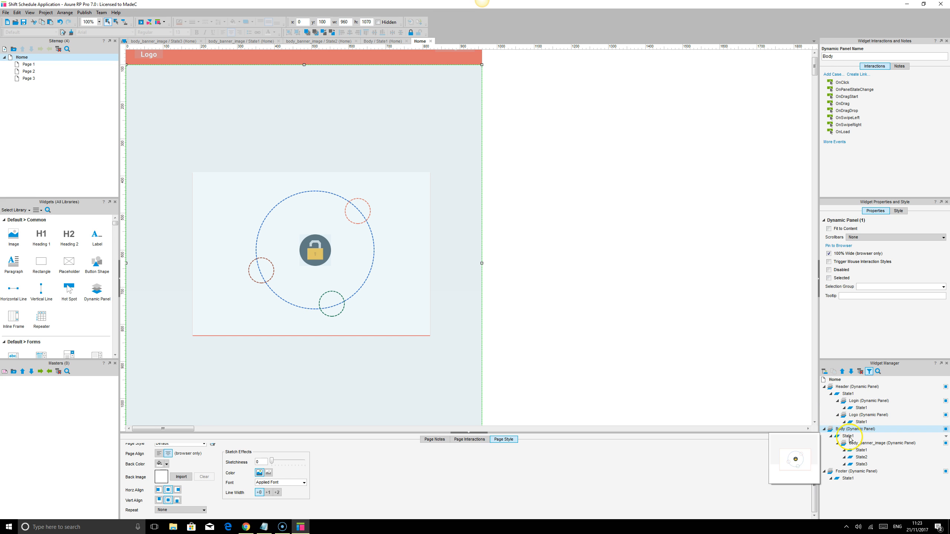
pyautogui.click(852, 443)
pyautogui.click(528, 237)
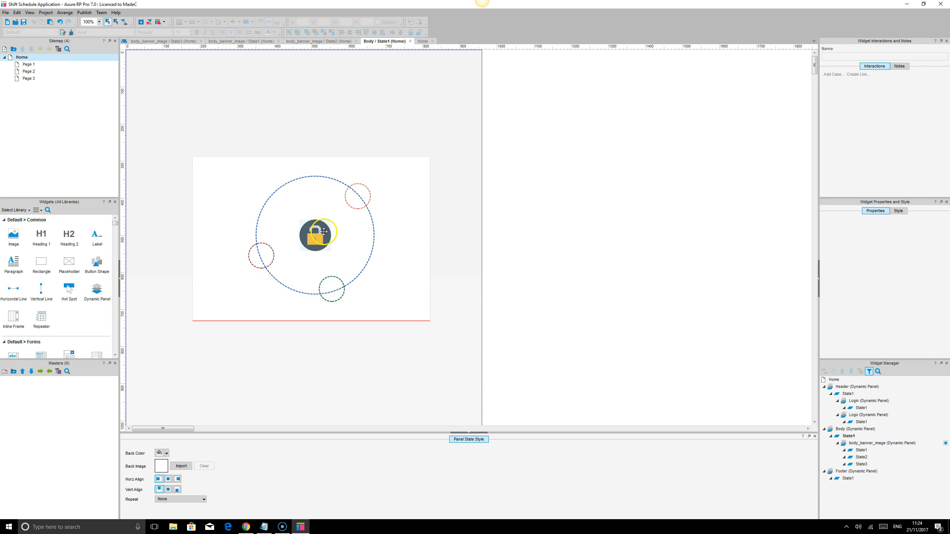
pyautogui.click(324, 231)
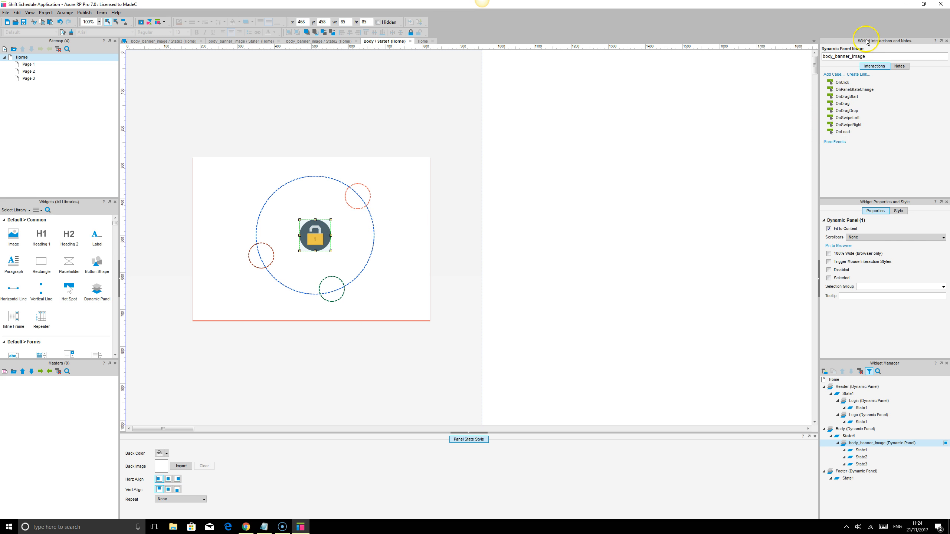
pyautogui.doubleClick(842, 131)
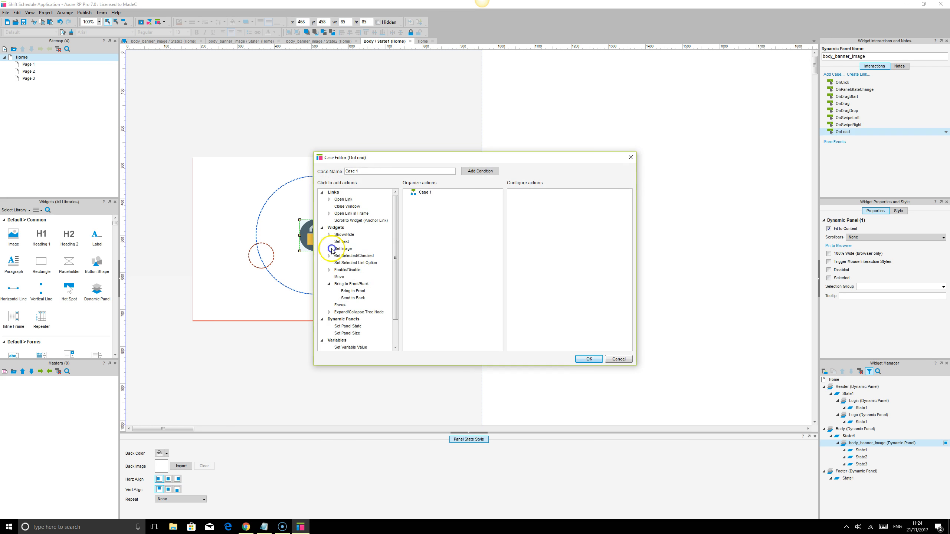
pyautogui.click(355, 326)
pyautogui.click(527, 246)
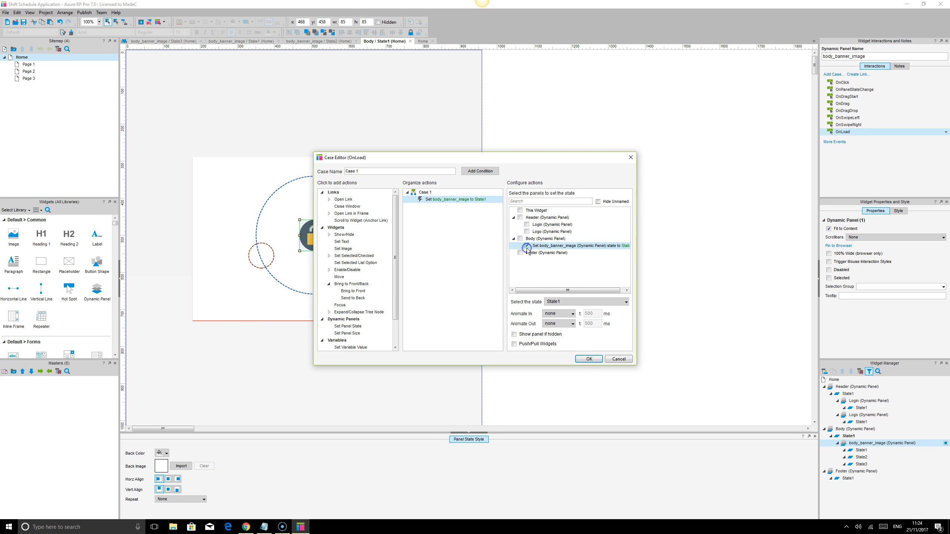
# - Configure the action to show the Next state with a fade-in, wrapping from last to first and repeating at a timed interval
pyautogui.click(563, 314)
pyautogui.click(548, 328)
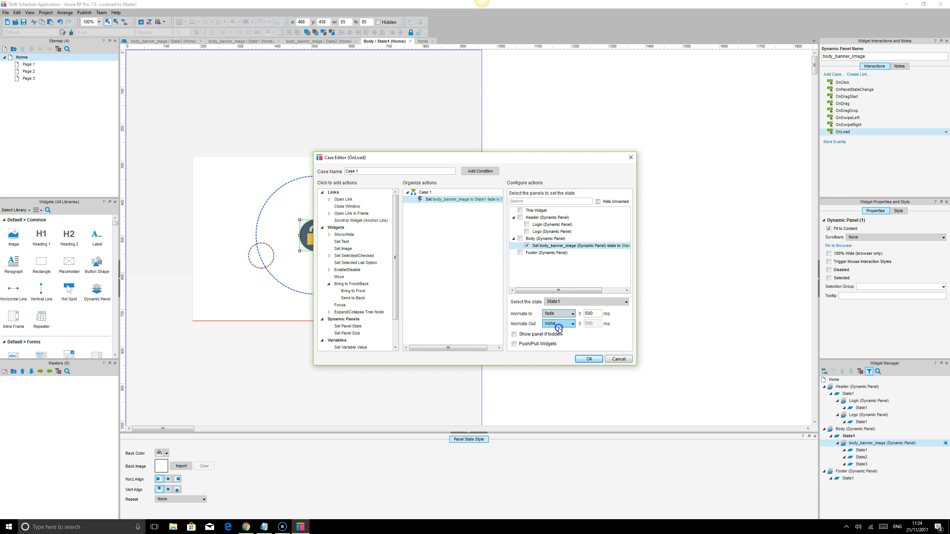
pyautogui.click(568, 303)
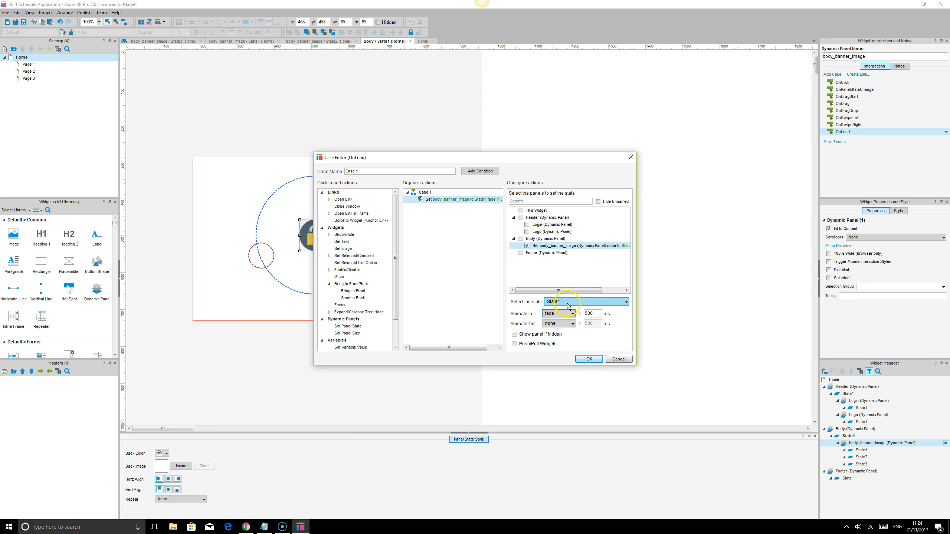
pyautogui.click(567, 304)
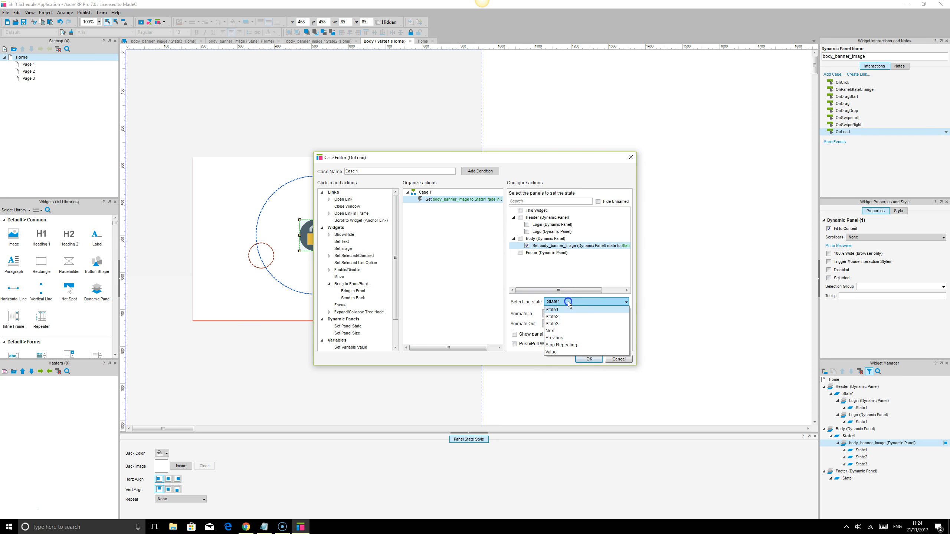
pyautogui.click(564, 331)
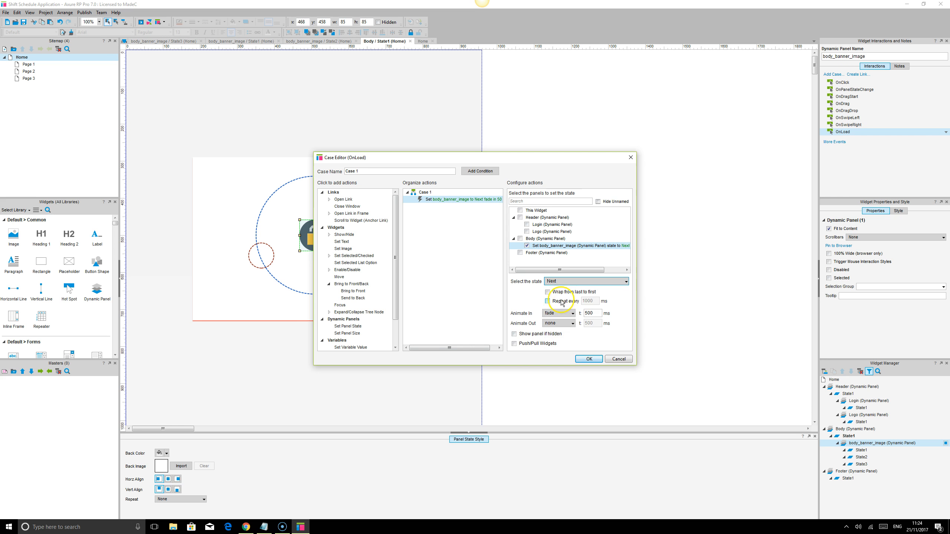
pyautogui.click(547, 292)
pyautogui.click(547, 301)
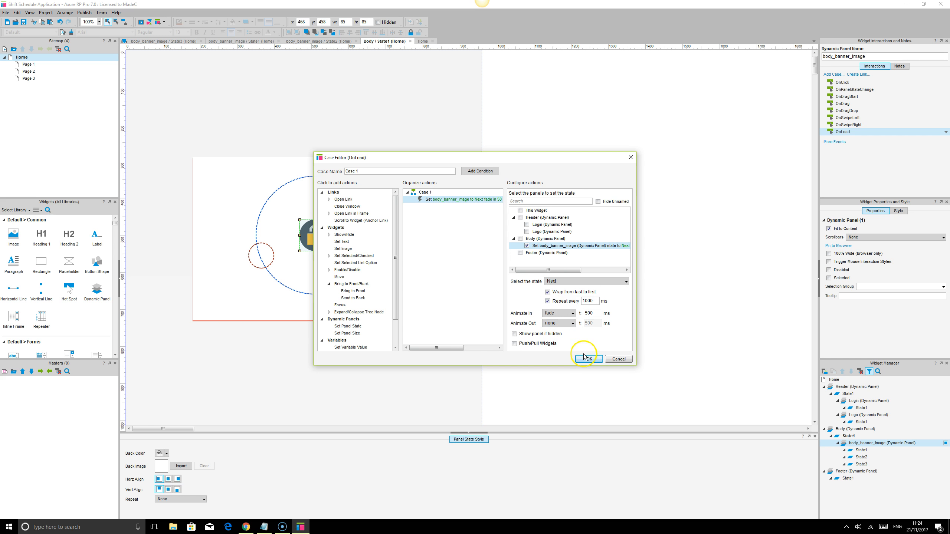
pyautogui.moveTo(598, 301); pyautogui.dragTo(573, 300)
pyautogui.press('Return')
pyautogui.click(592, 226)
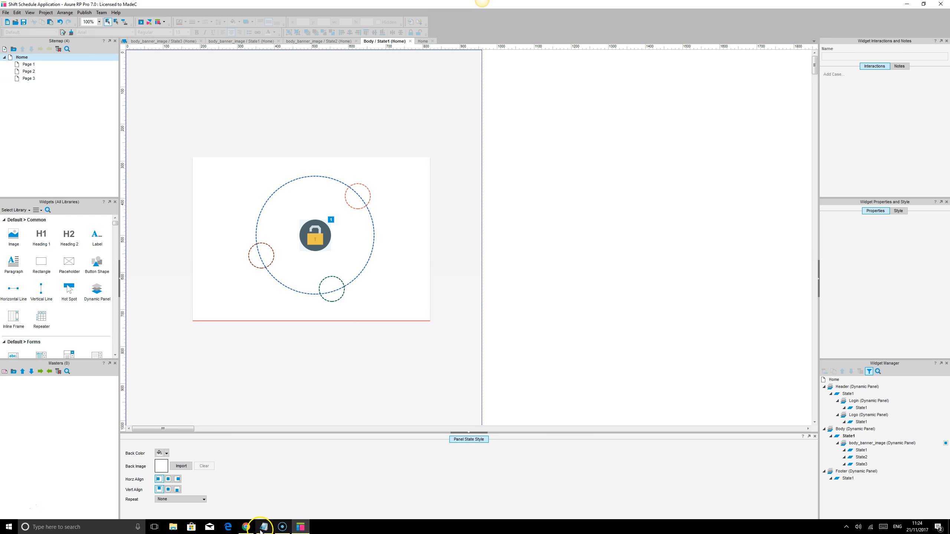
# - Switch to Chrome, reload the local prototype preview and compare its cycling banner image with the published reference prototype
pyautogui.click(245, 526)
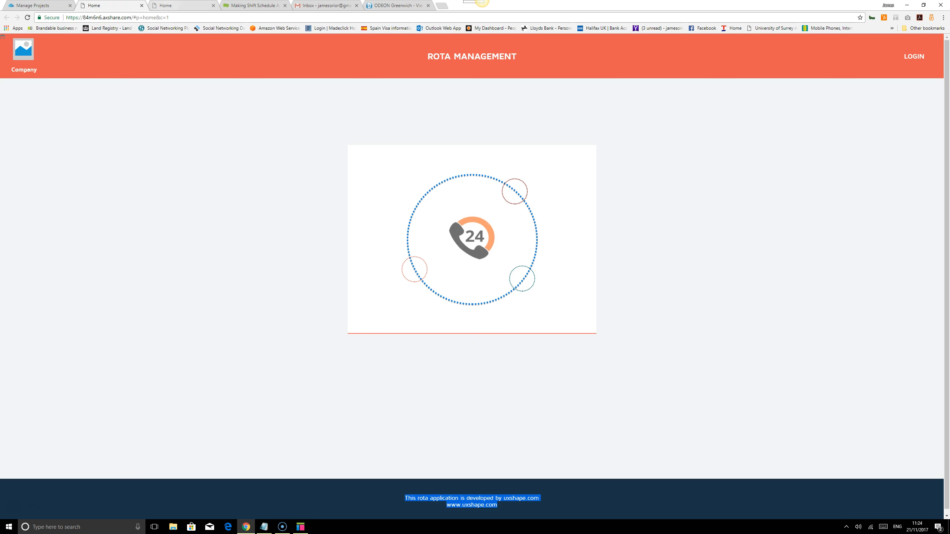
pyautogui.click(172, 5)
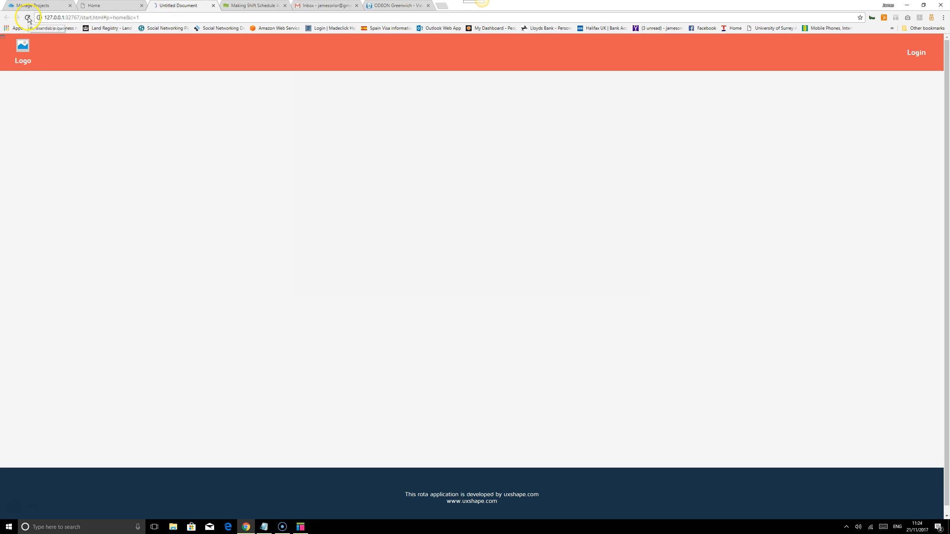
pyautogui.click(27, 17)
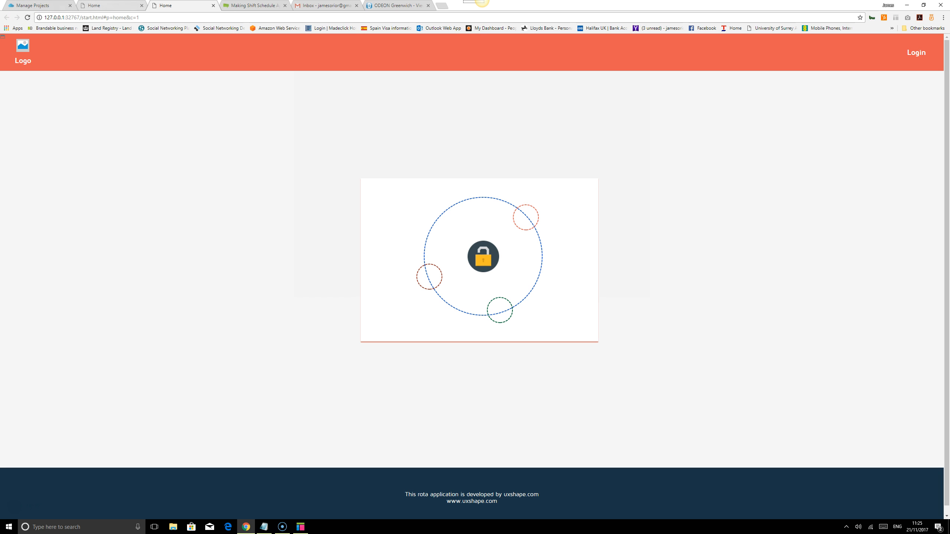
pyautogui.click(100, 6)
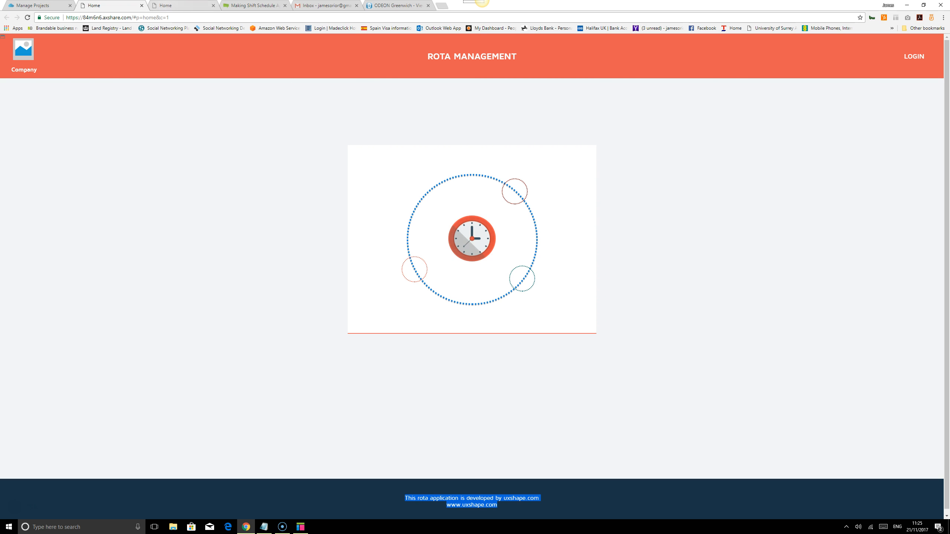
pyautogui.click(183, 6)
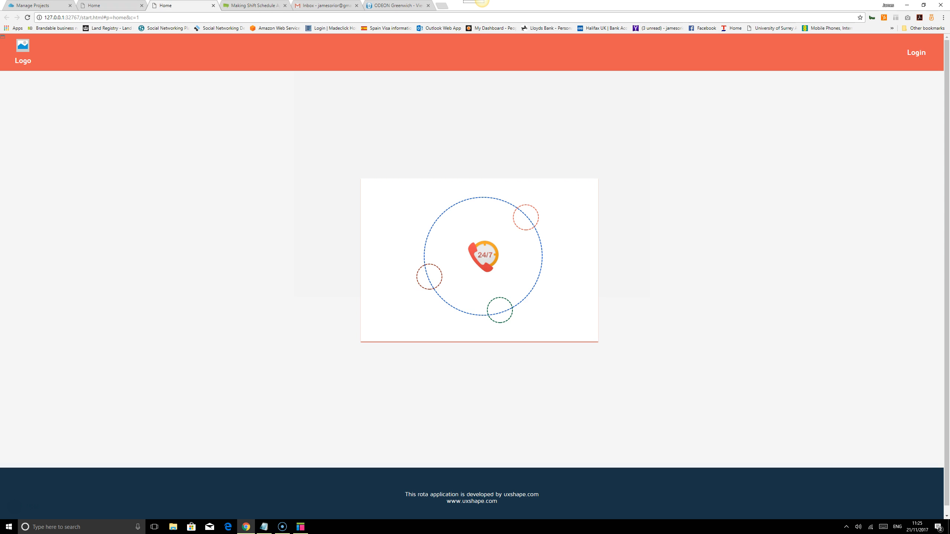
pyautogui.hotkey('ctrl', 'shift', 'Tab')
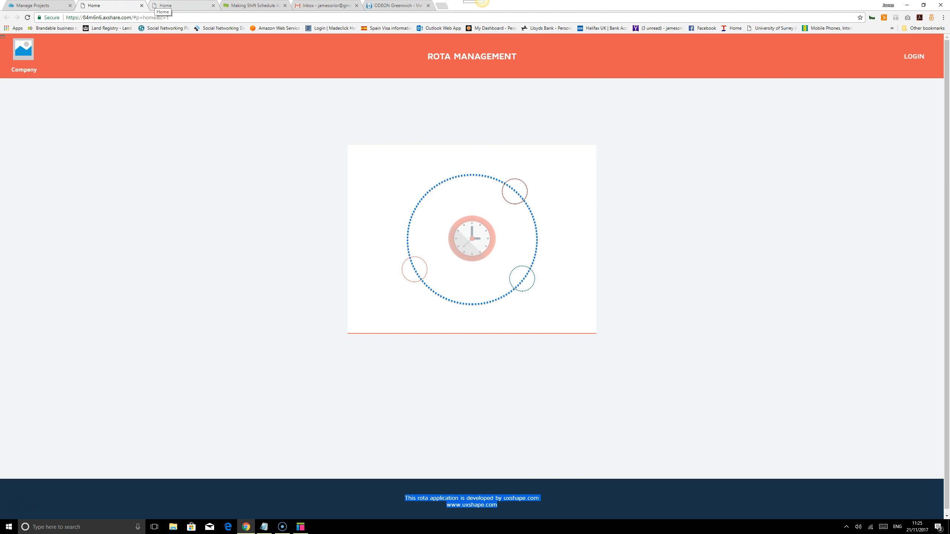
pyautogui.hotkey('ctrl', 'Tab')
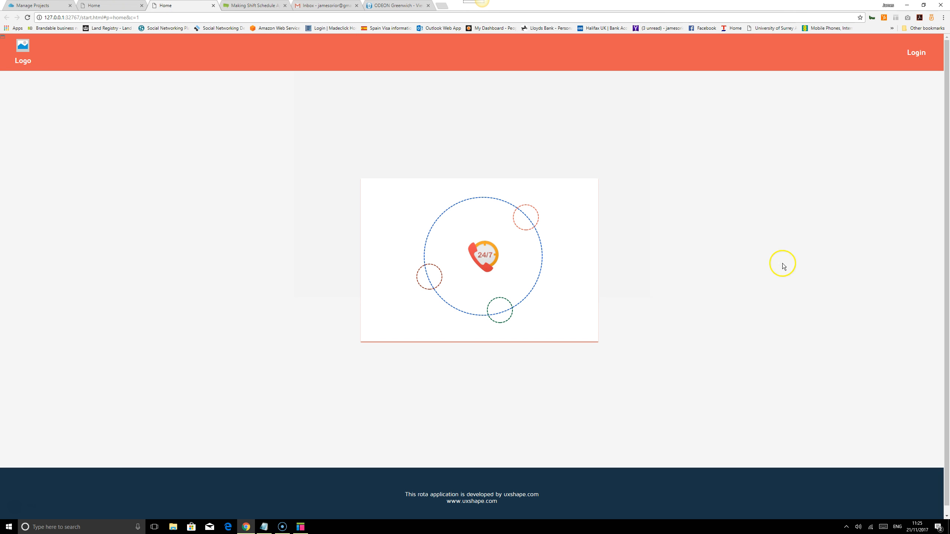
pyautogui.click(28, 17)
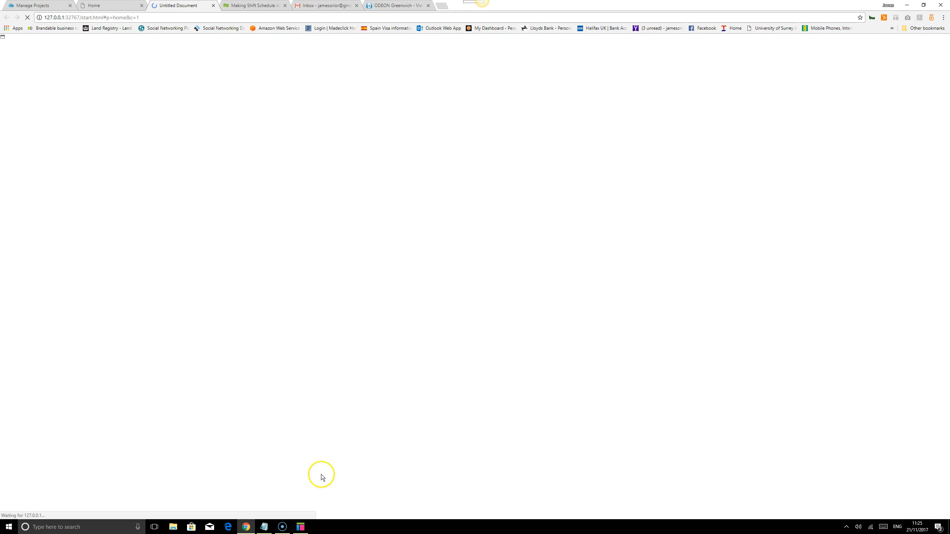
pyautogui.click(300, 530)
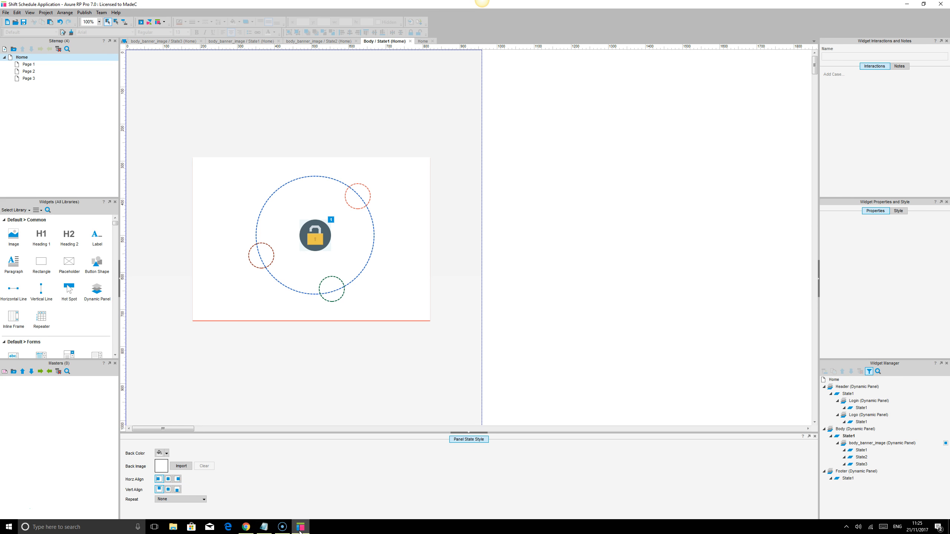
pyautogui.click(253, 529)
pyautogui.click(248, 529)
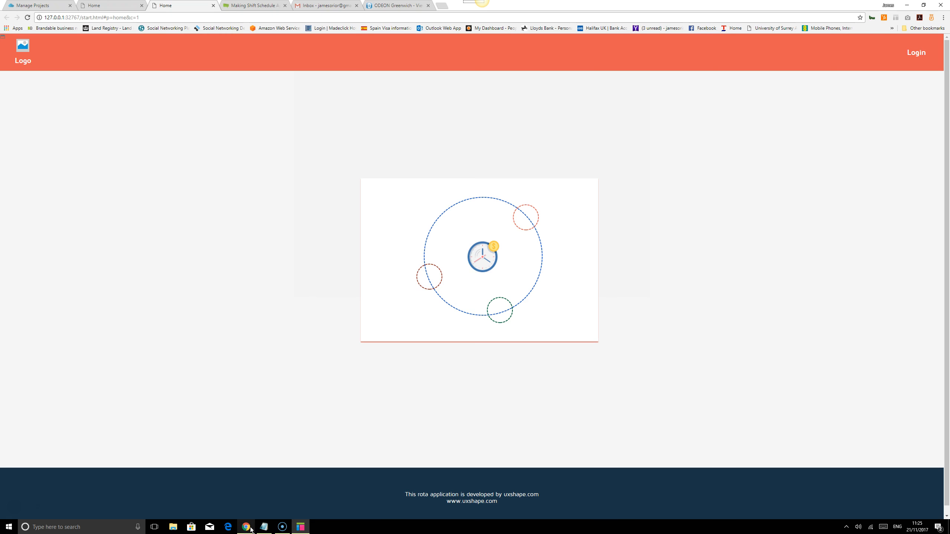
# - Switch back to Axure and add a Heading 1 above the white card reading "Shift Schedule Application"
pyautogui.click(299, 527)
pyautogui.moveTo(38, 240); pyautogui.dragTo(253, 141)
pyautogui.doubleClick(253, 140)
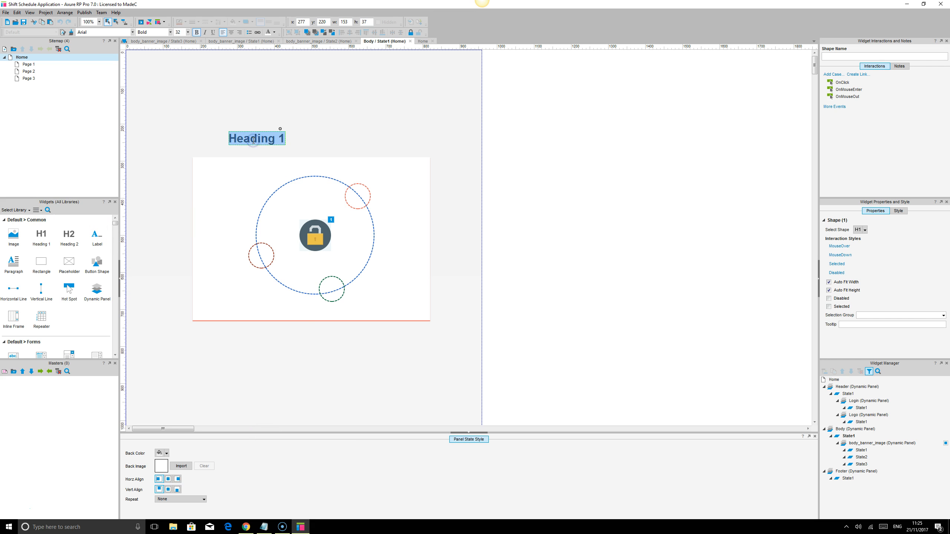
pyautogui.write('Shift Schedule Application')
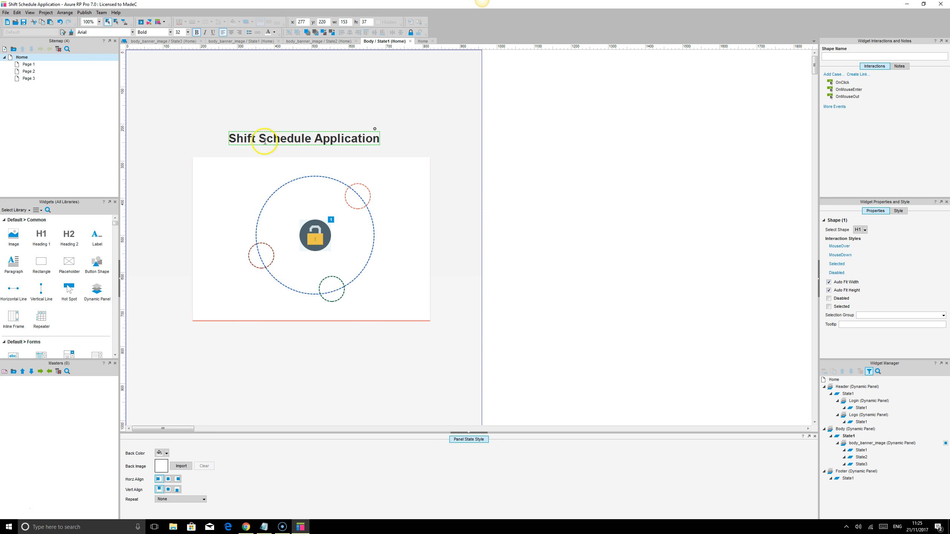
pyautogui.click(247, 149)
pyautogui.click(227, 137)
# - Extend the grey background rectangle of the Body state downward to a height of 1070
pyautogui.click(152, 109)
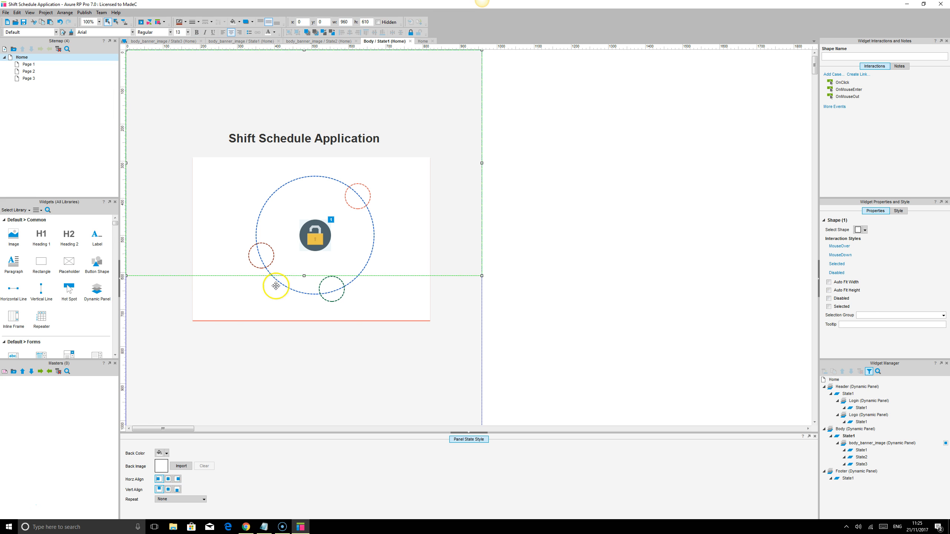
pyautogui.scroll(-1, 306, 279)
pyautogui.moveTo(304, 232); pyautogui.dragTo(310, 402)
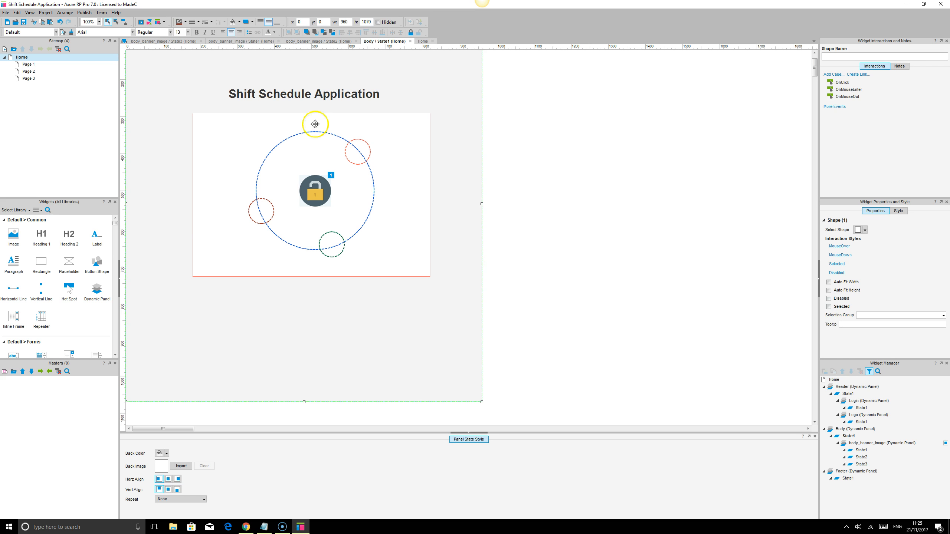
# - Resize the heading to span the white card's full width, at x 180, 640 wide and 60 high
pyautogui.click(252, 94)
pyautogui.moveTo(227, 93); pyautogui.dragTo(193, 94)
pyautogui.moveTo(379, 94); pyautogui.dragTo(430, 94)
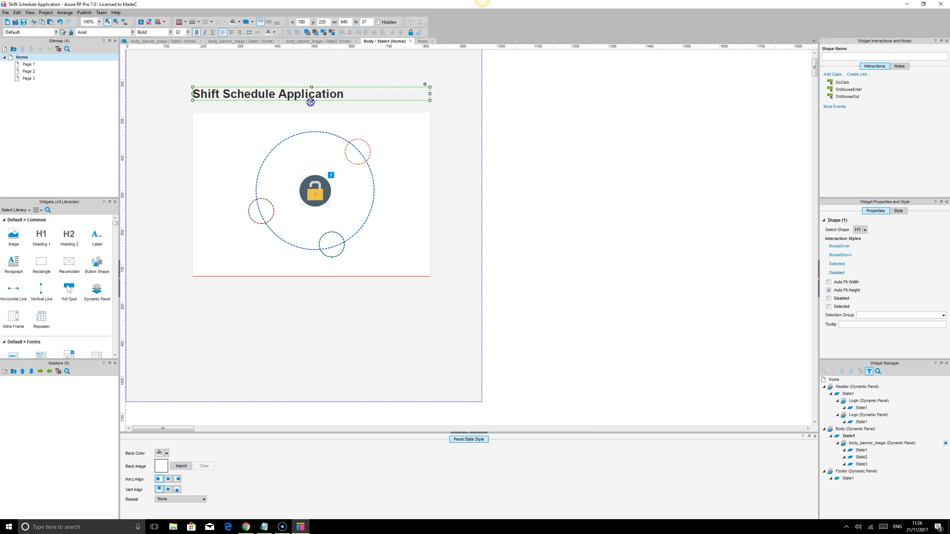
pyautogui.moveTo(311, 102); pyautogui.dragTo(312, 109)
# - Center the heading text horizontally and vertically, and format it in Maven Pro at size 25
pyautogui.click(231, 33)
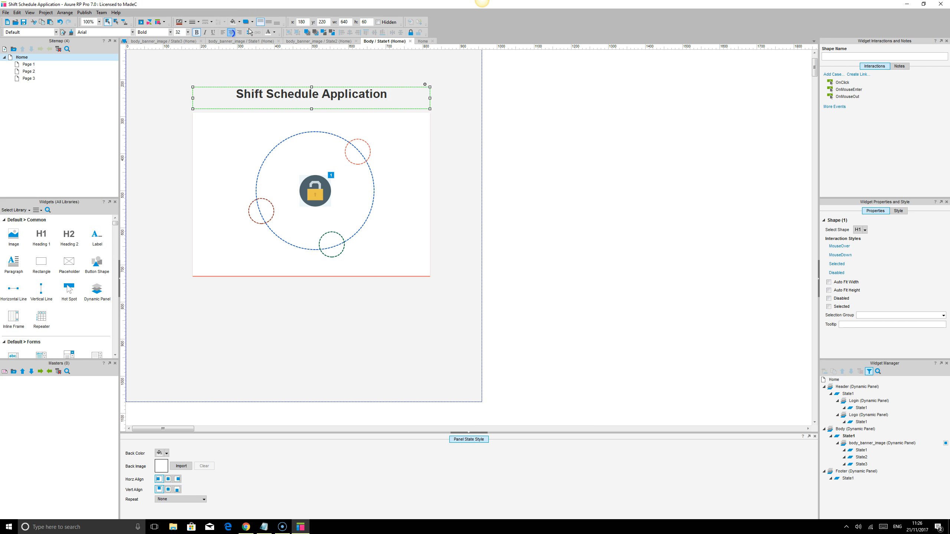
pyautogui.click(269, 22)
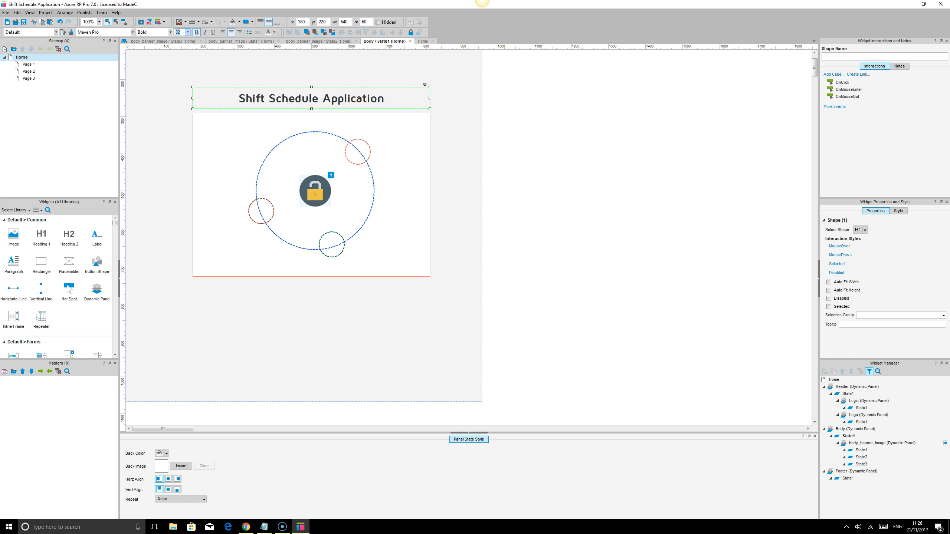
pyautogui.press('Return')
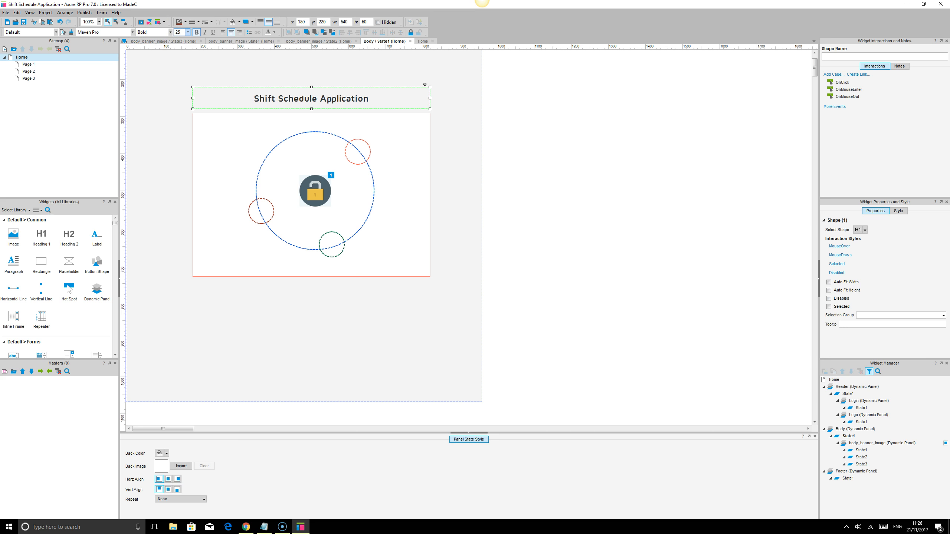
pyautogui.click(527, 164)
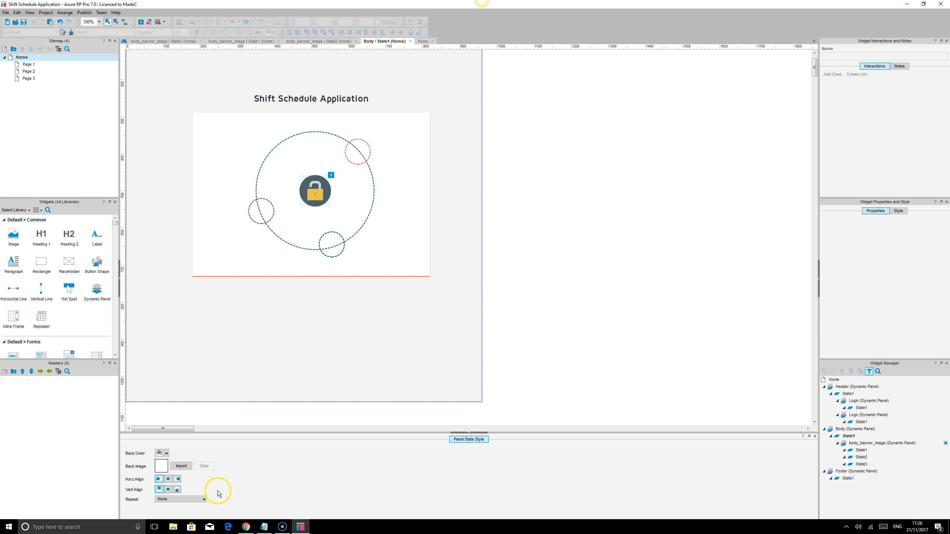
# - Switch to Chrome, reload the local preview to check the heading, and view the Login page in the published reference prototype
pyautogui.click(245, 527)
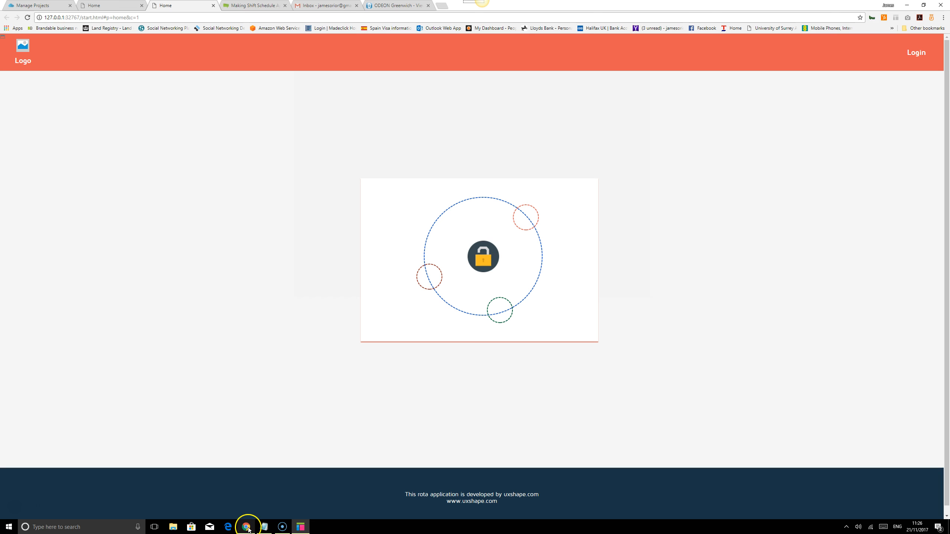
pyautogui.click(28, 18)
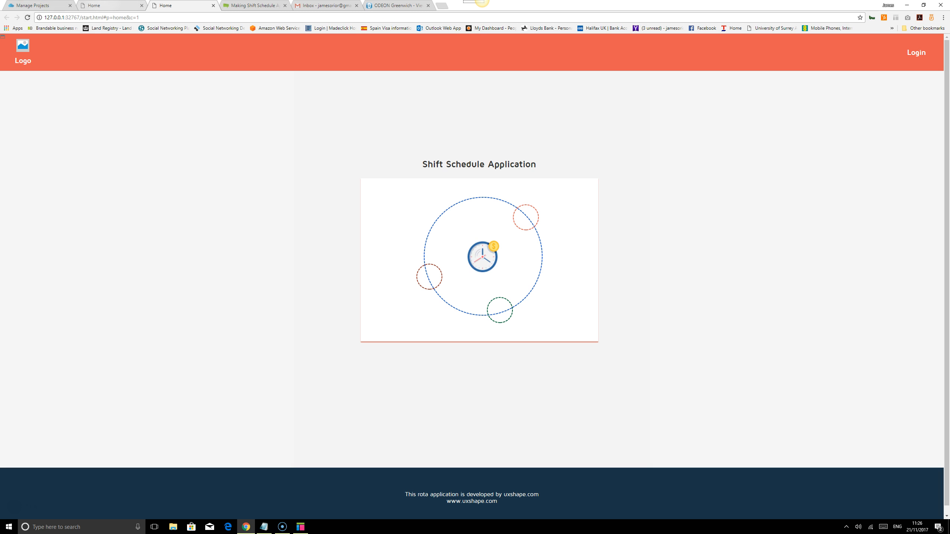
pyautogui.click(107, 6)
pyautogui.click(3, 36)
pyautogui.click(25, 73)
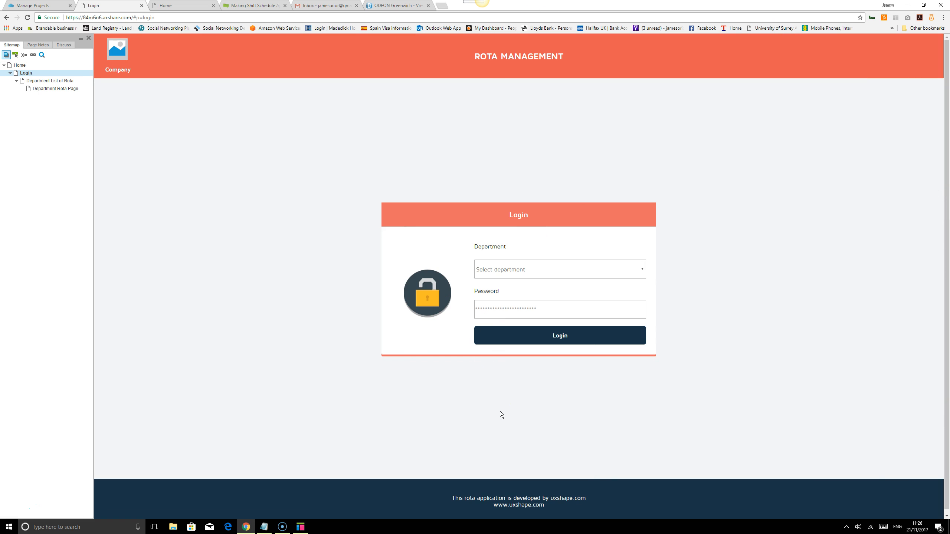
pyautogui.moveTo(294, 530)
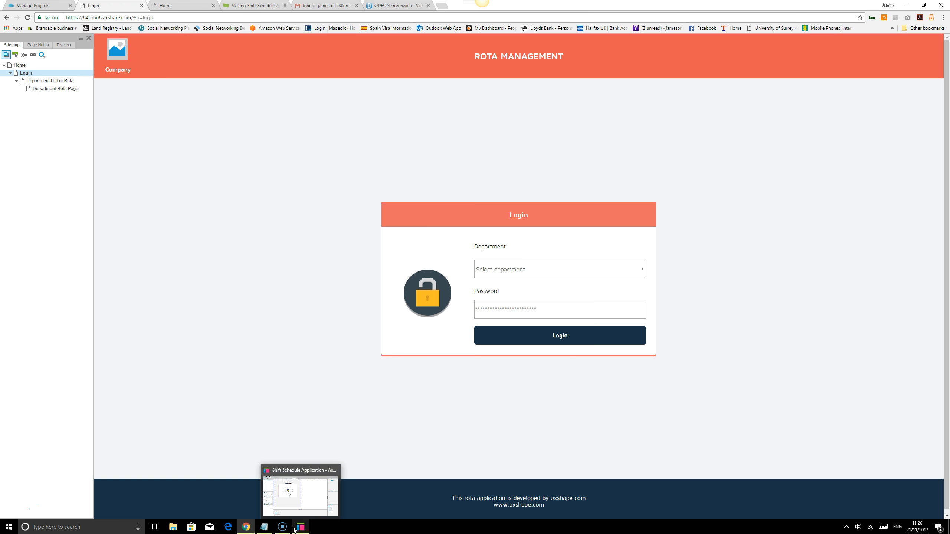